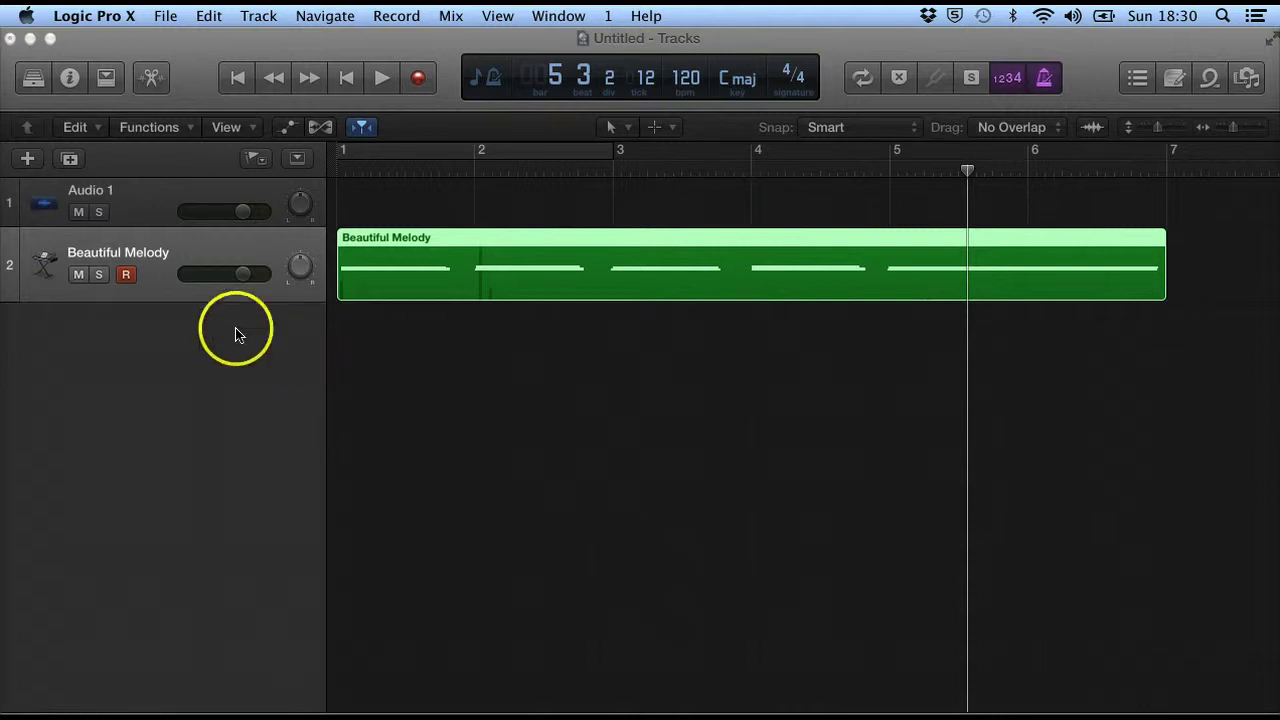
# Step: Increase the height of the Beautiful Melody track and audition its region from the beginning
pyautogui.moveTo(229, 300); pyautogui.dragTo(244, 555)
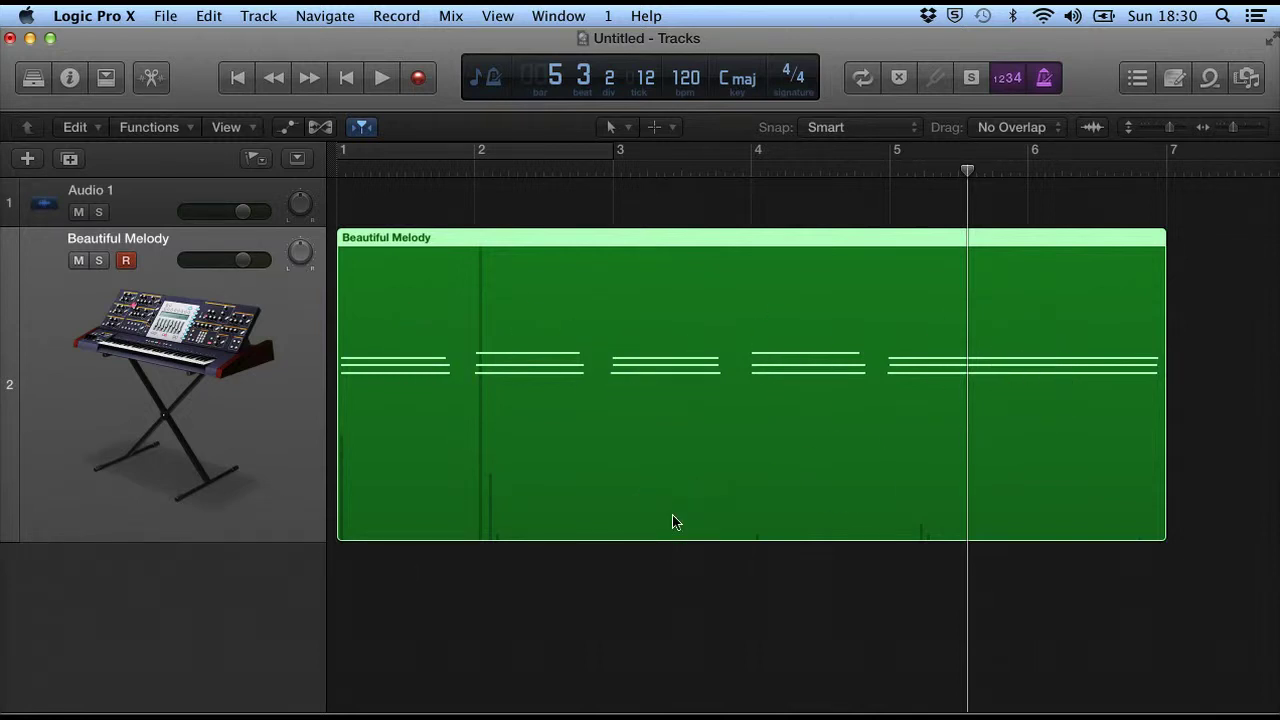
pyautogui.click(245, 72)
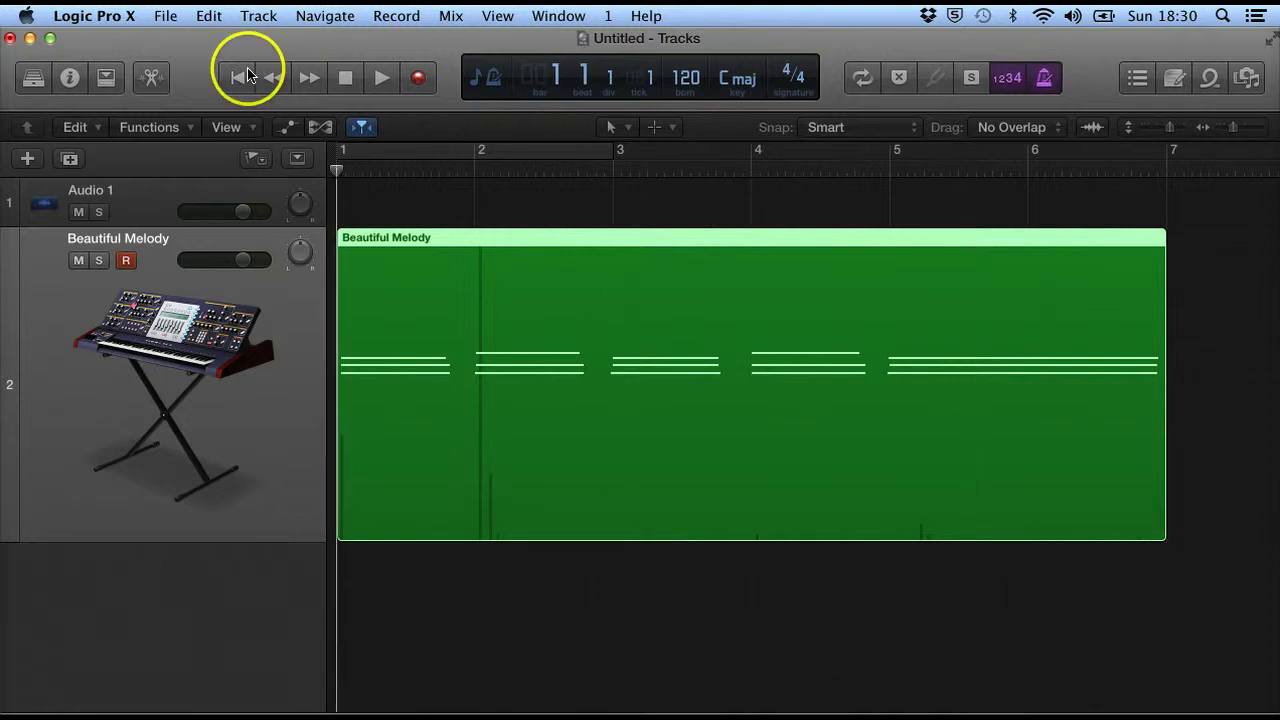
pyautogui.click(374, 86)
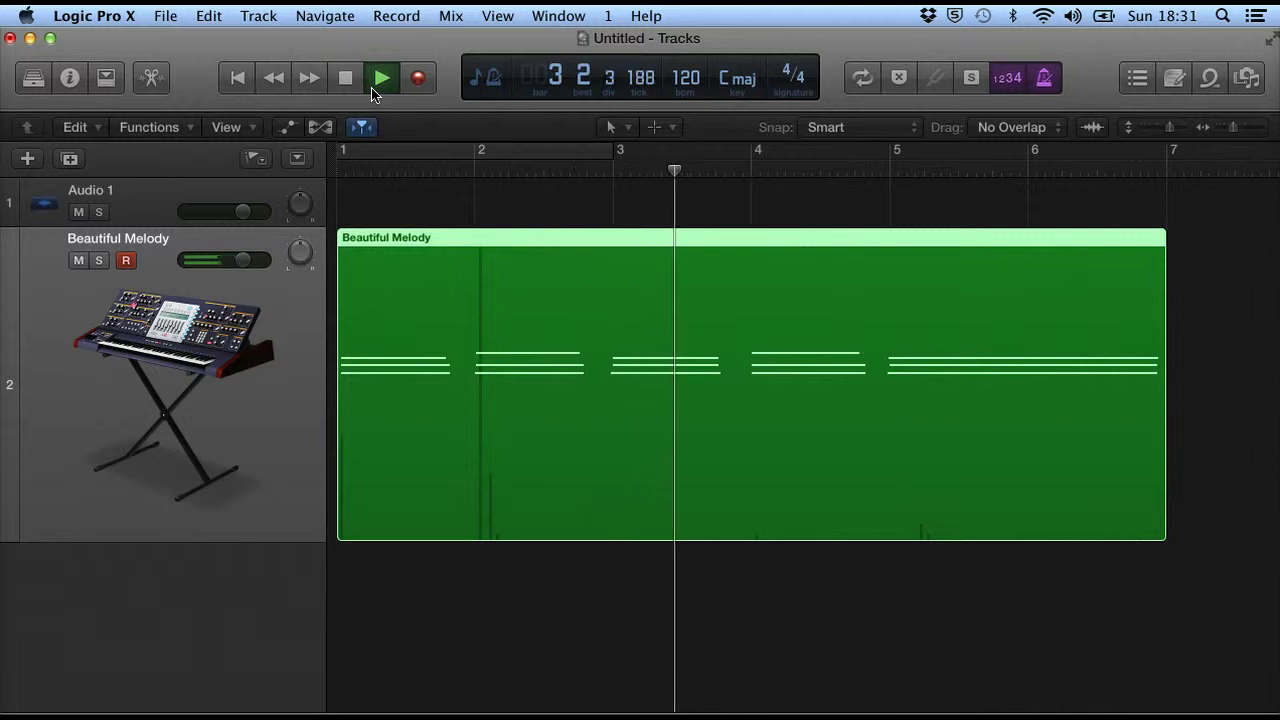
pyautogui.click(374, 86)
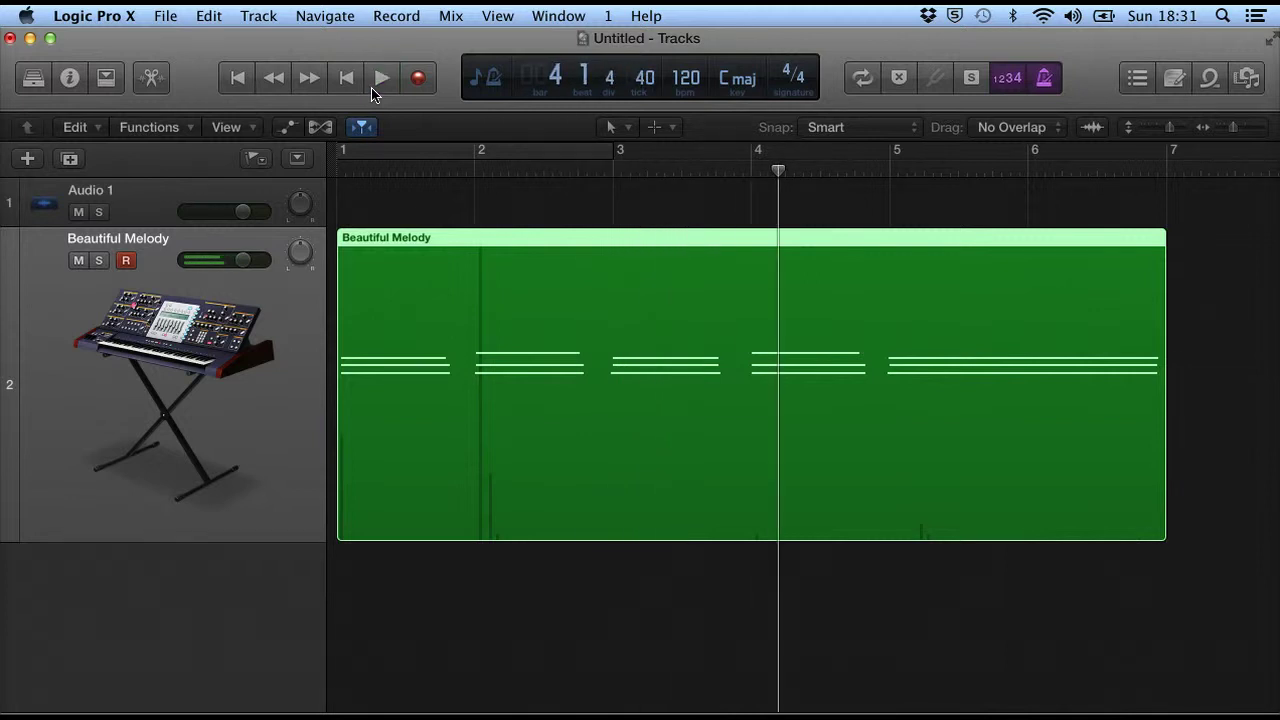
pyautogui.click(230, 78)
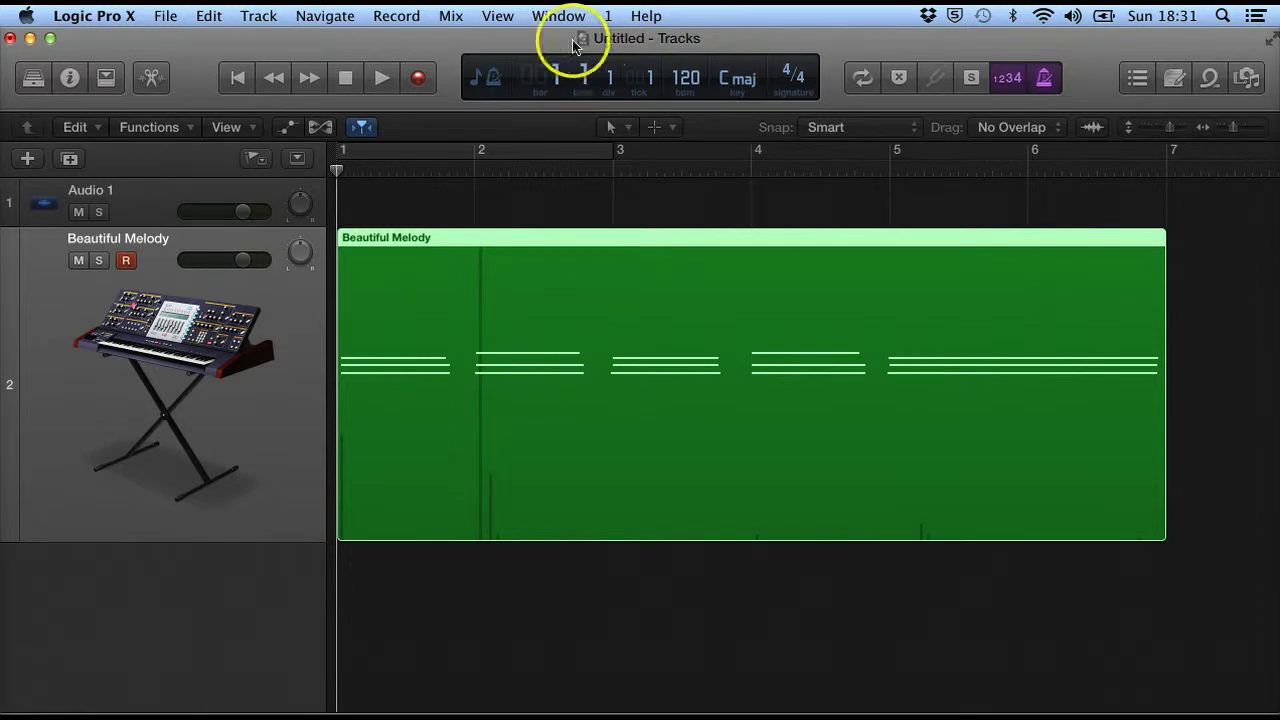
pyautogui.click(490, 16)
pyautogui.moveTo(586, 17)
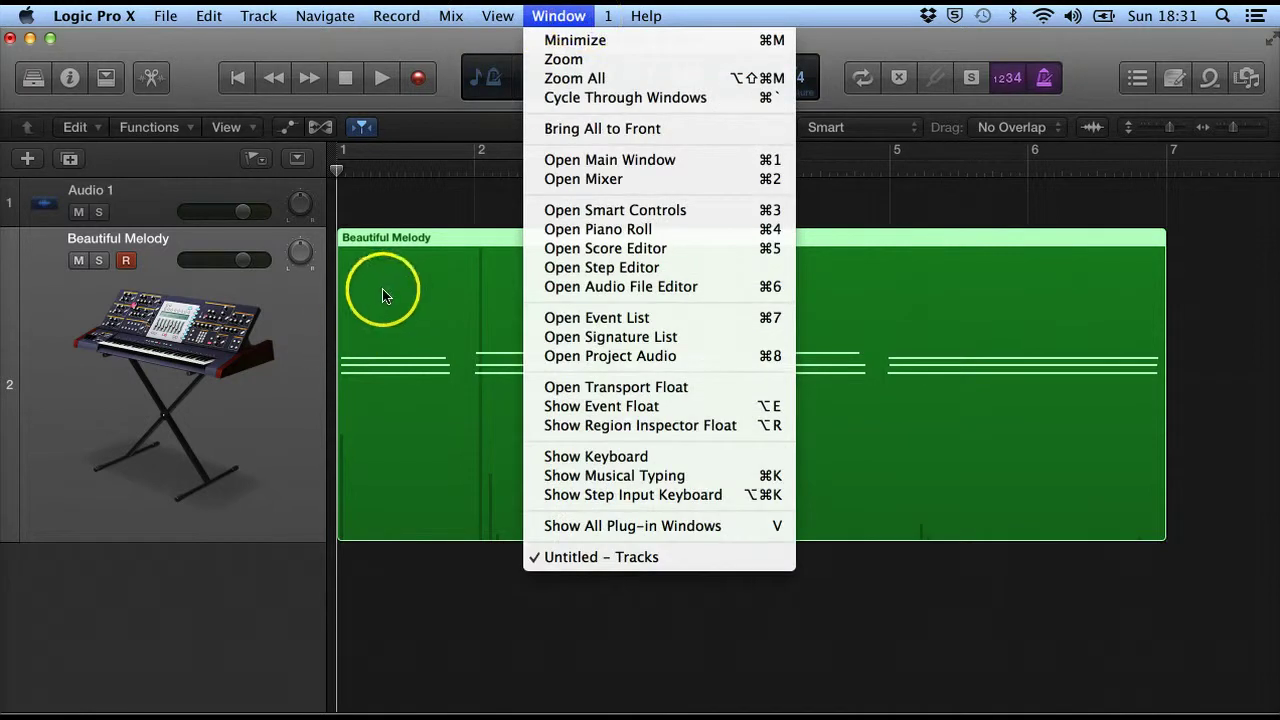
pyautogui.click(420, 242)
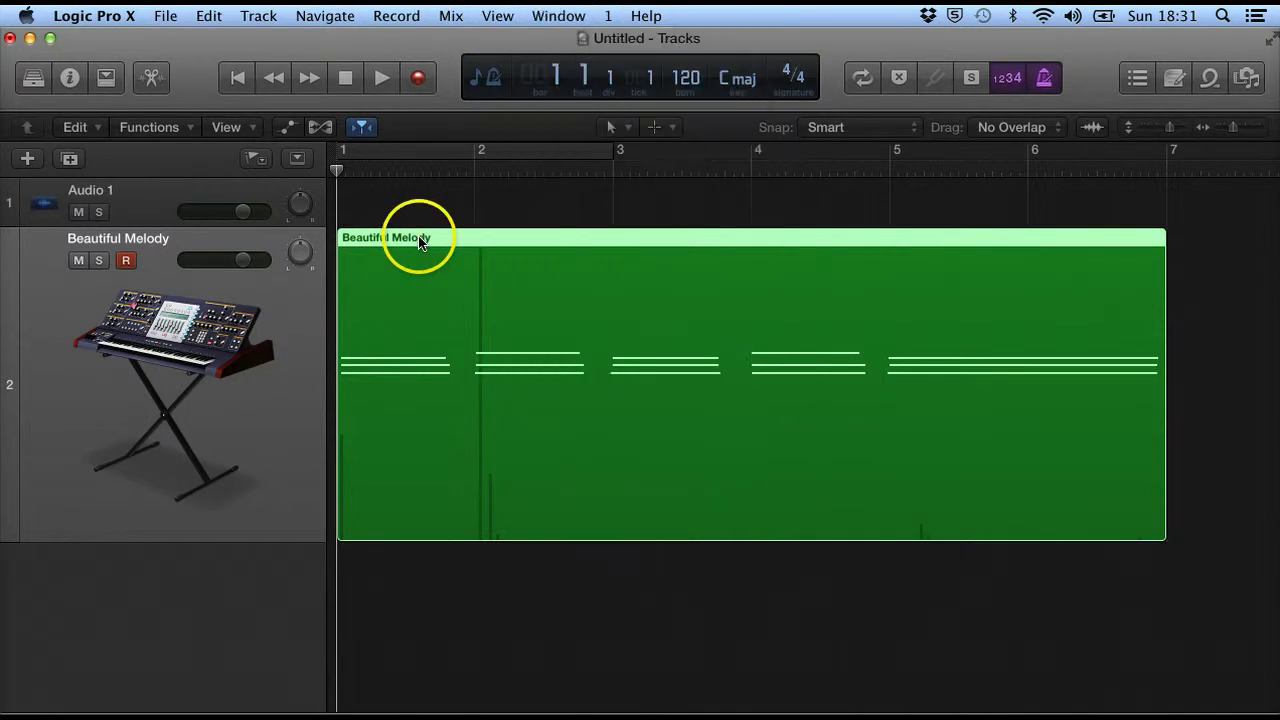
pyautogui.click(565, 18)
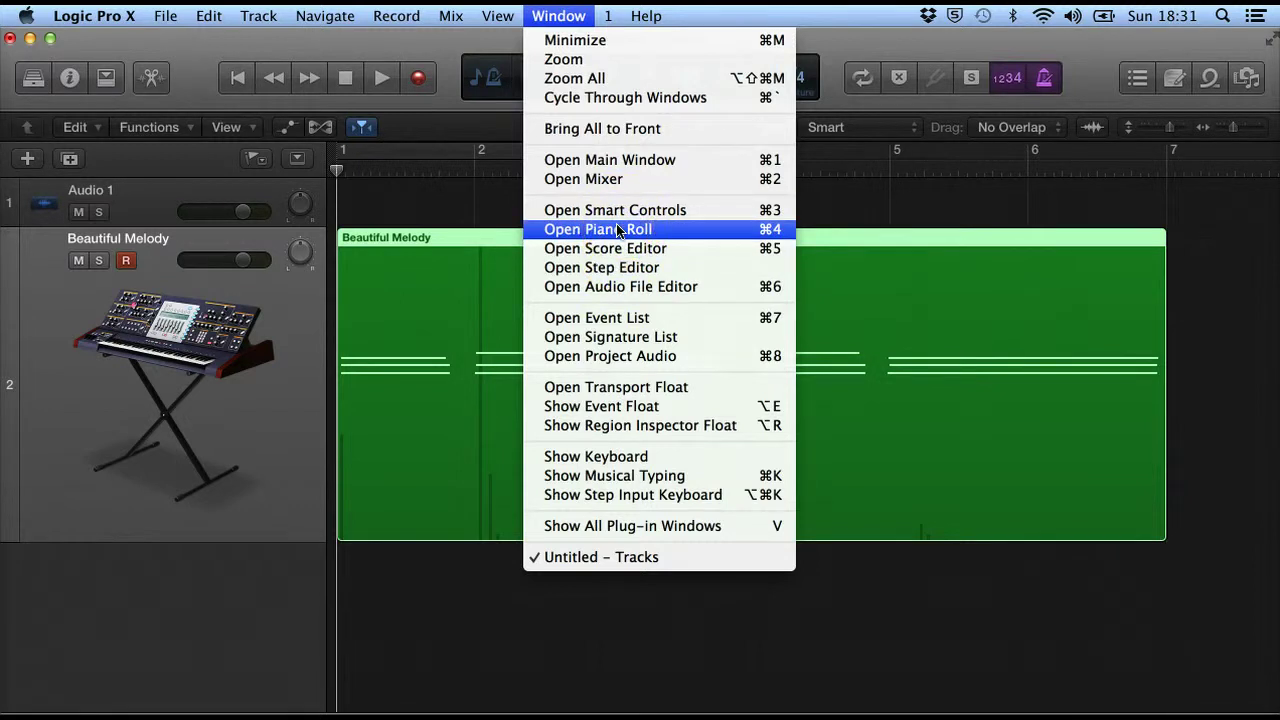
pyautogui.moveTo(617, 230); pyautogui.dragTo(616, 260)
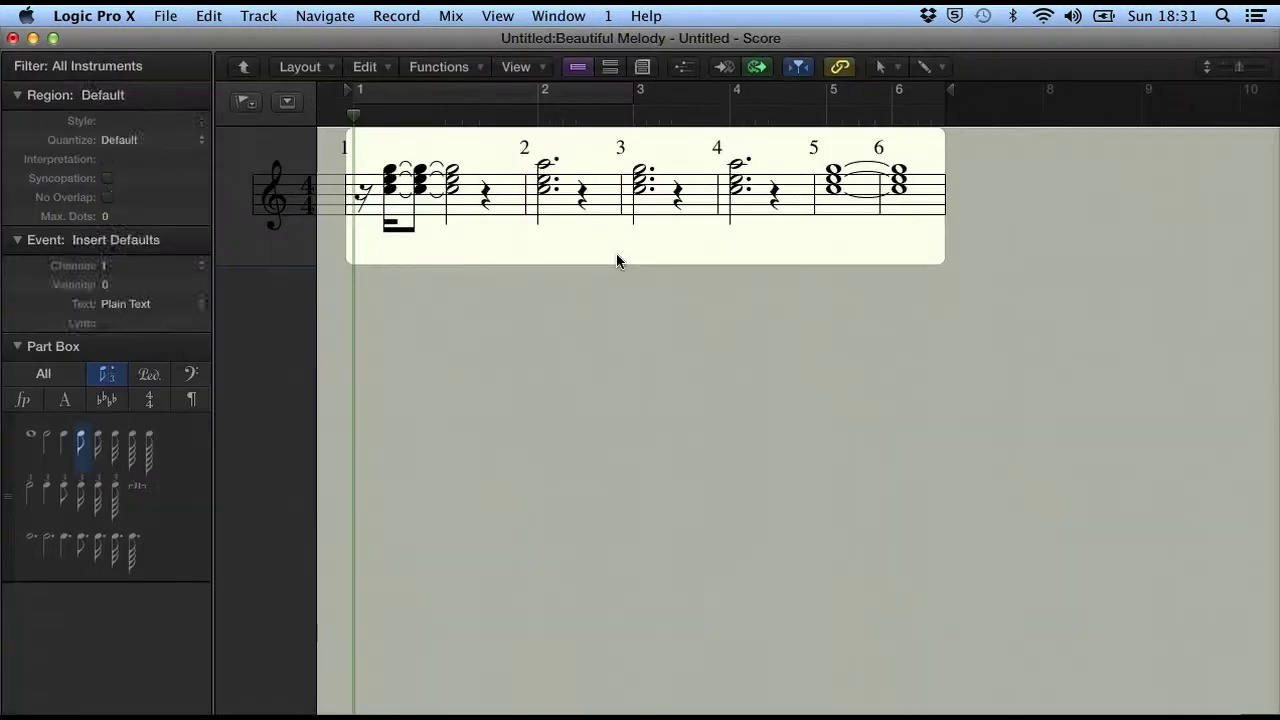
pyautogui.click(533, 178)
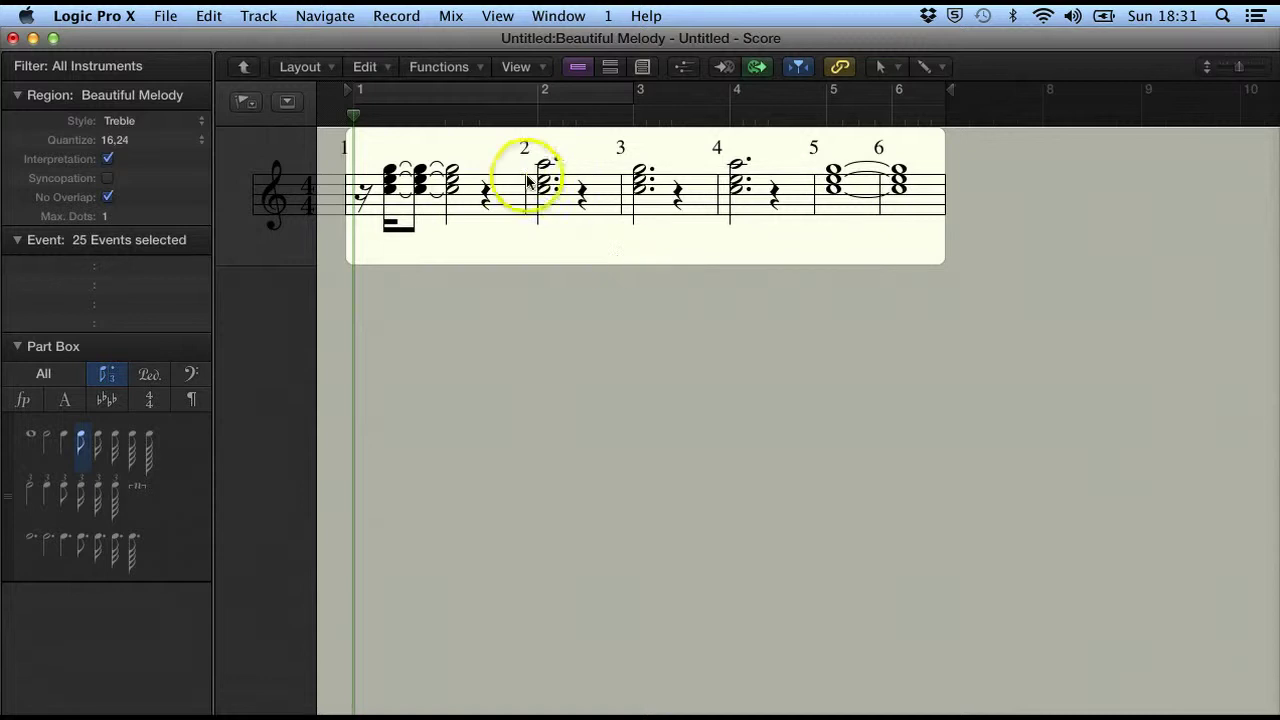
pyautogui.click(12, 40)
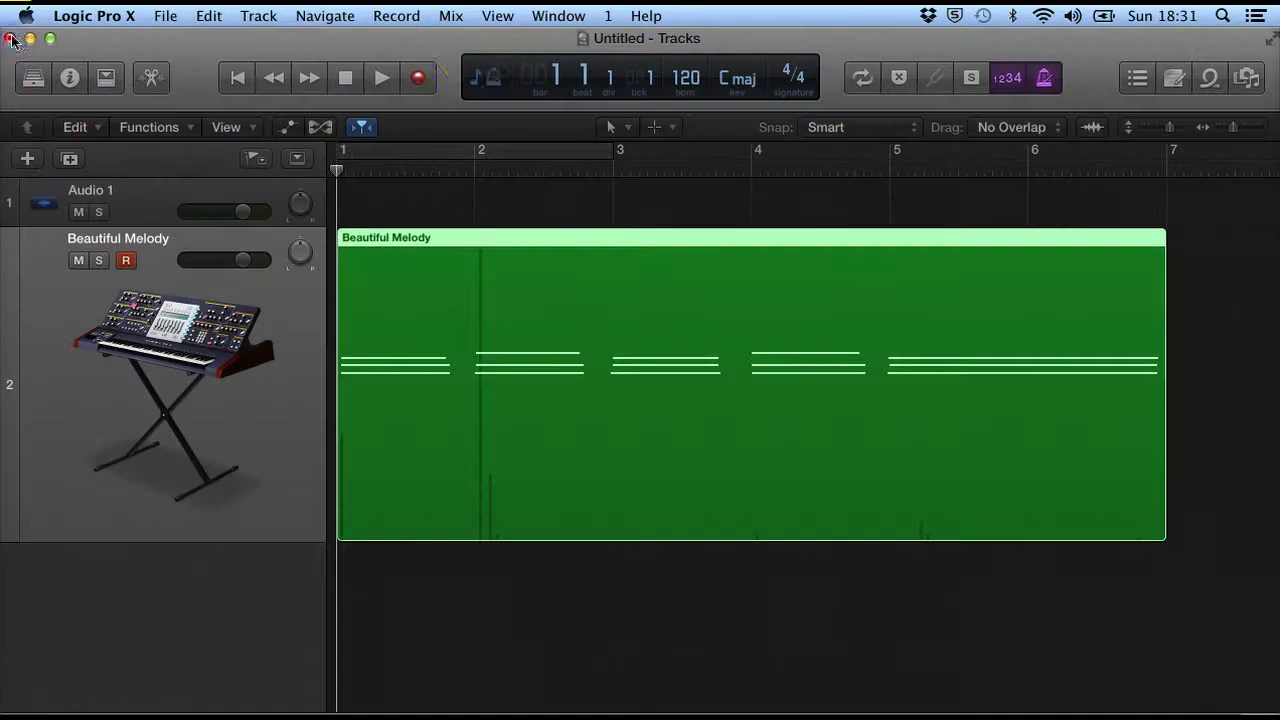
# Step: Open the Beautiful Melody region in the Piano Roll and enlarge its window to fill the screen
pyautogui.click(566, 16)
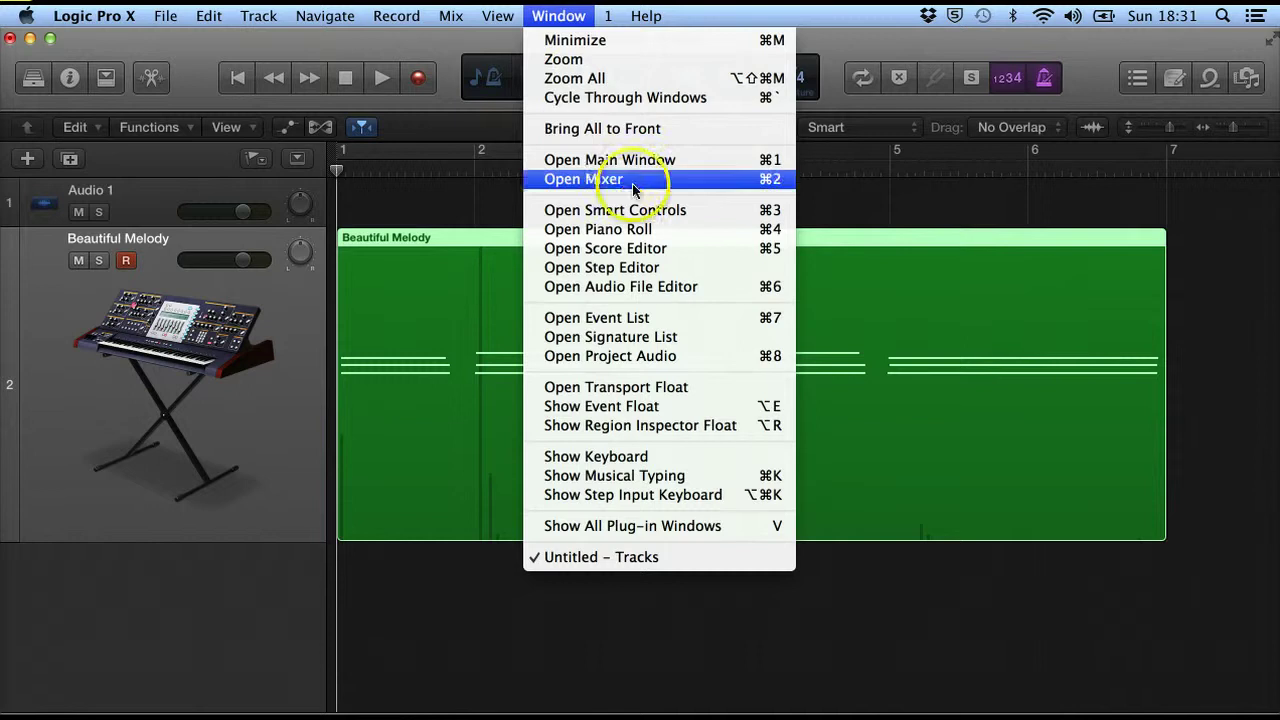
pyautogui.click(648, 234)
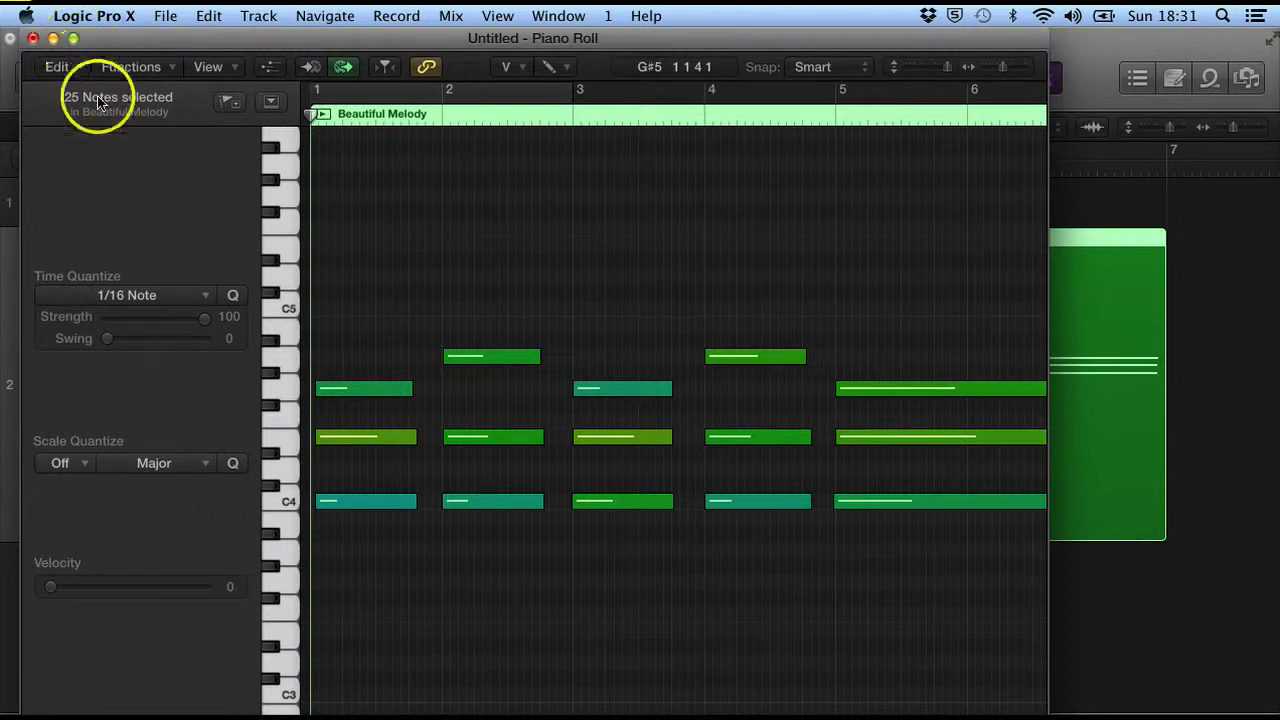
pyautogui.click(79, 44)
pyautogui.click(630, 378)
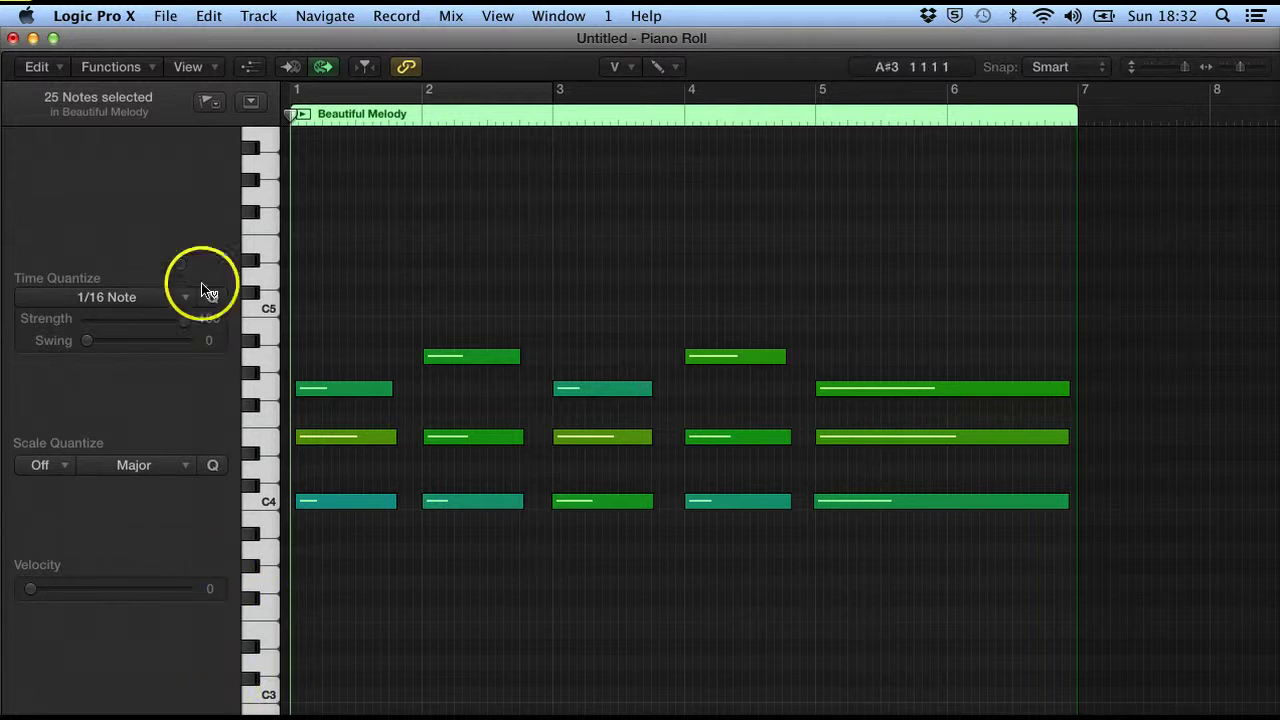
# Step: Highlight all C4 notes of the melody, followed by all E4 notes, to see where each pitch is played
pyautogui.click(265, 496)
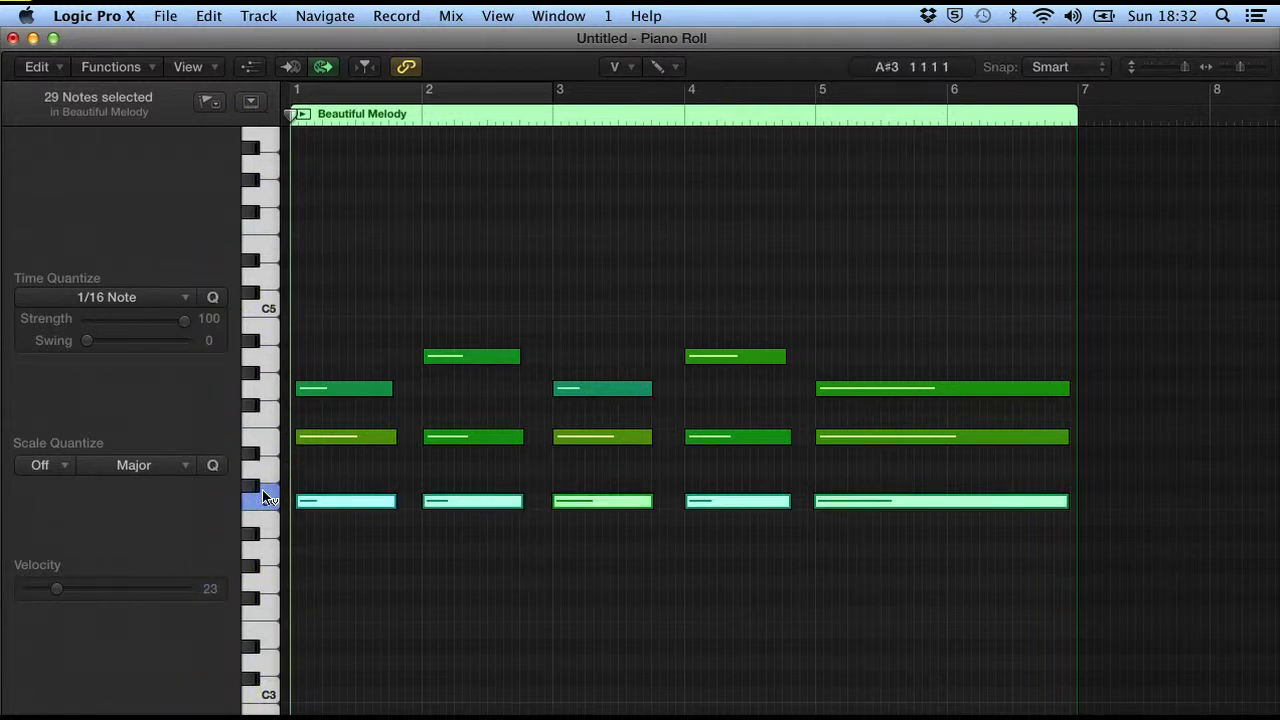
pyautogui.click(267, 436)
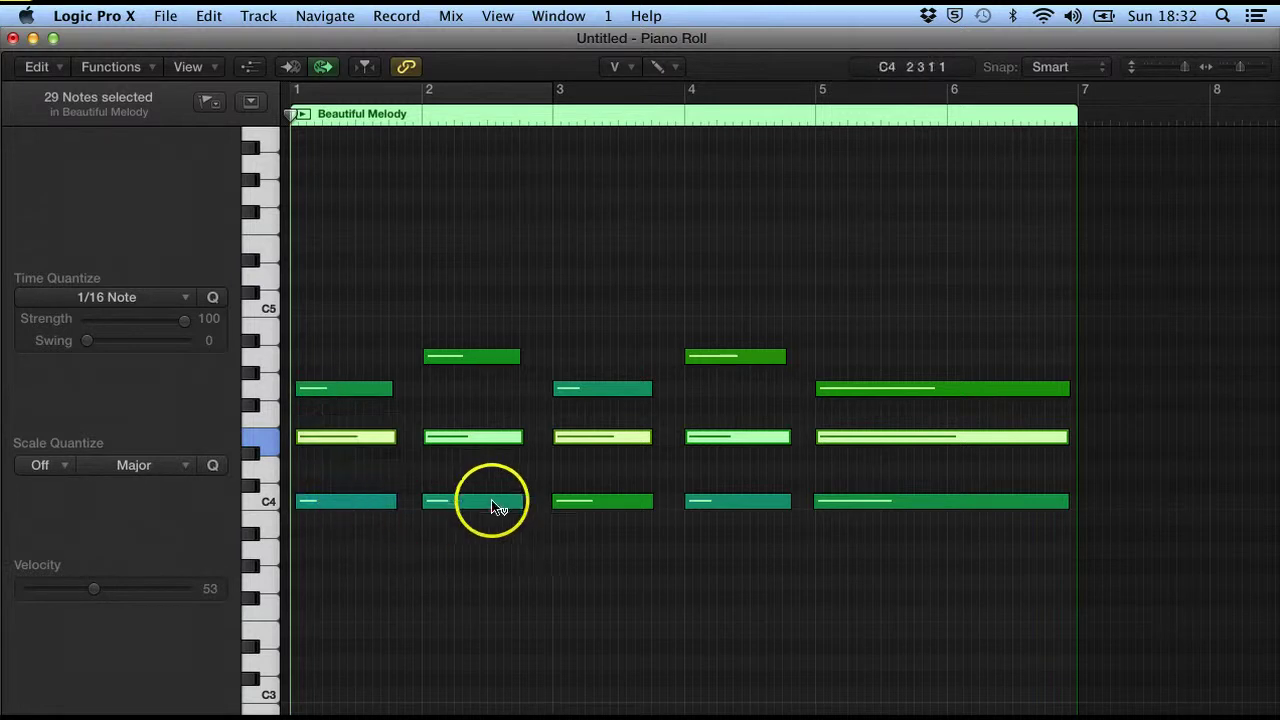
pyautogui.moveTo(508, 443)
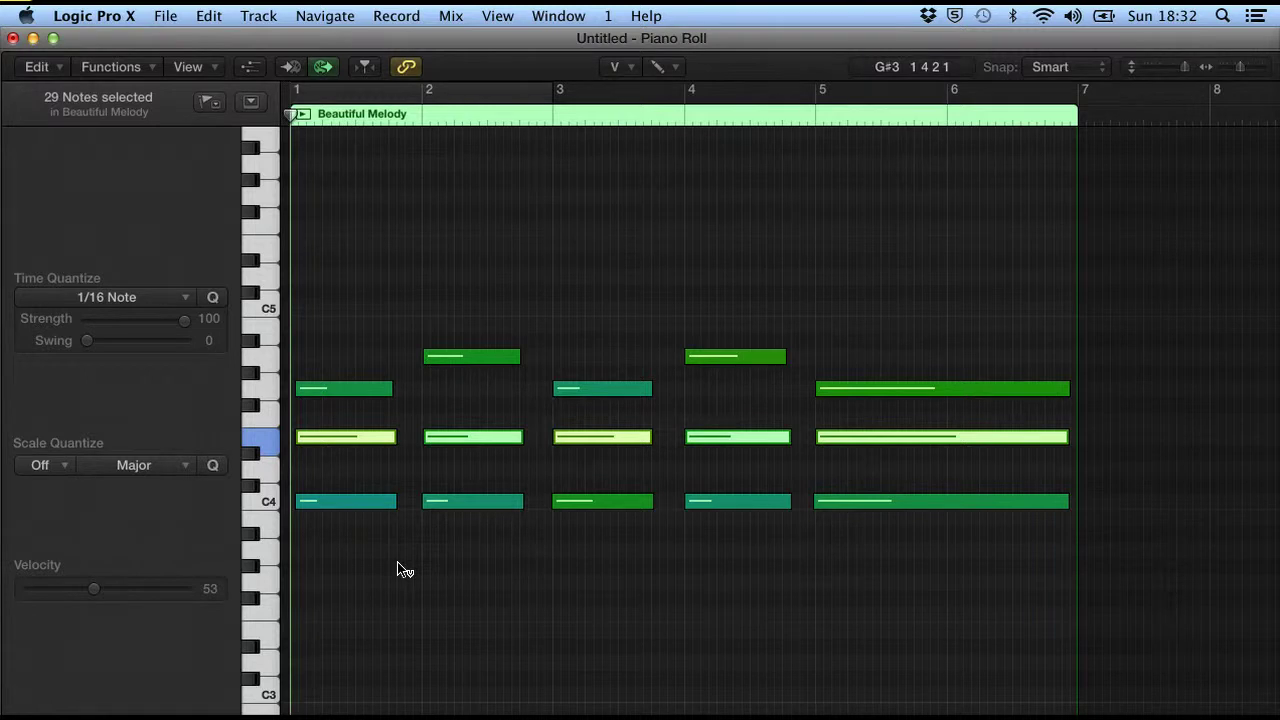
pyautogui.click(500, 491)
# Step: Lower the velocity of the A4 note in bar 2 to 38 with the Velocity tool
pyautogui.click(432, 354)
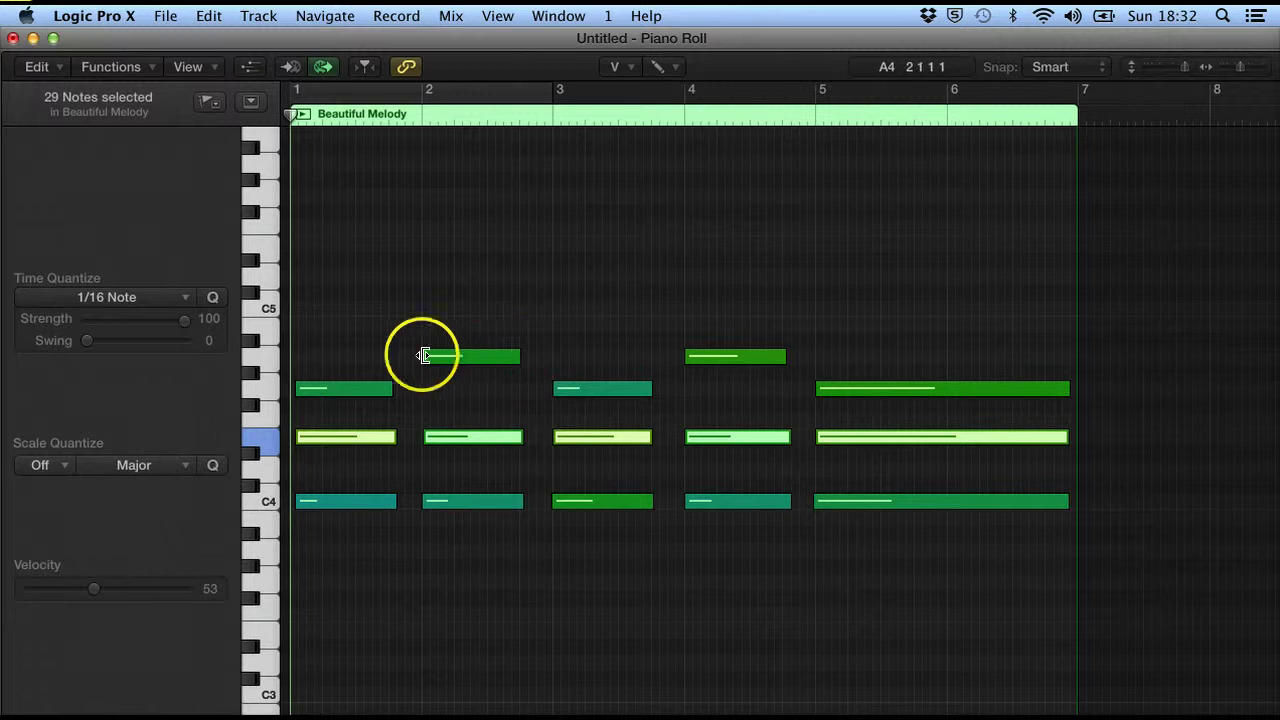
pyautogui.click(424, 356)
pyautogui.click(523, 352)
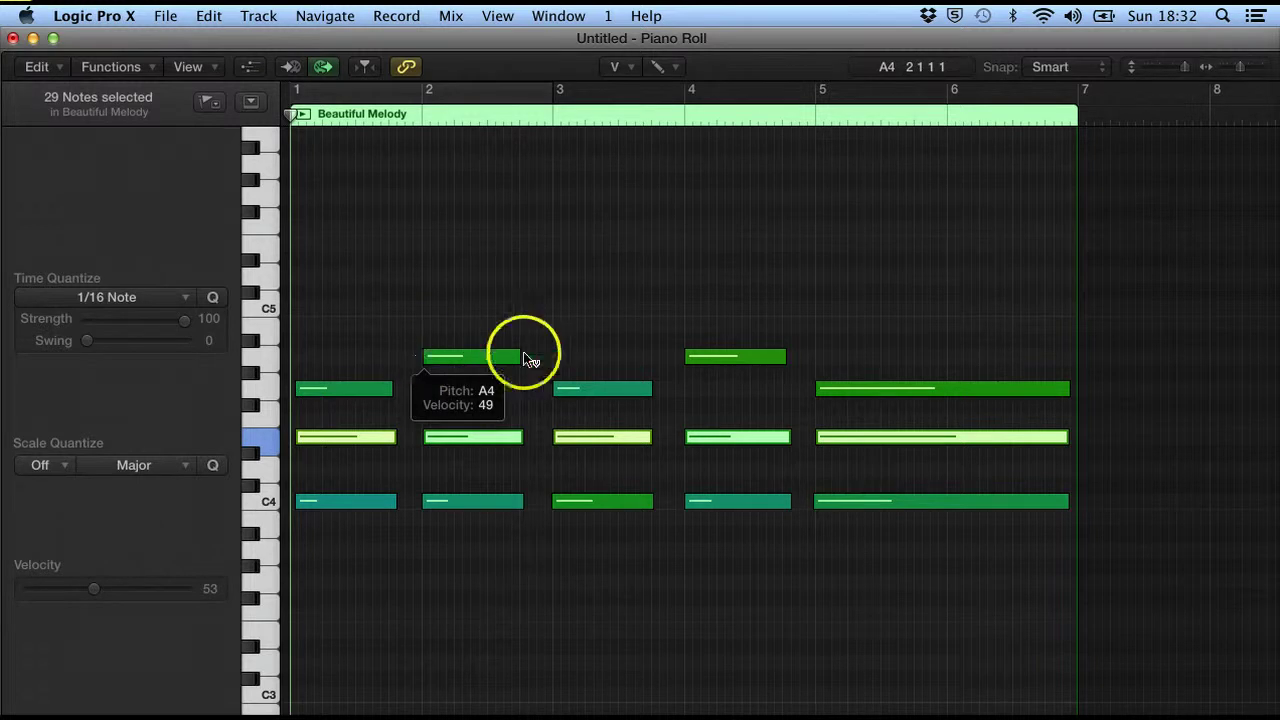
pyautogui.click(474, 356)
pyautogui.keyDown('ctrl'); pyautogui.keyDown('super'); pyautogui.click(500, 358); pyautogui.keyUp('super'); pyautogui.keyUp('ctrl')
pyautogui.moveTo(500, 358); pyautogui.dragTo(478, 378)
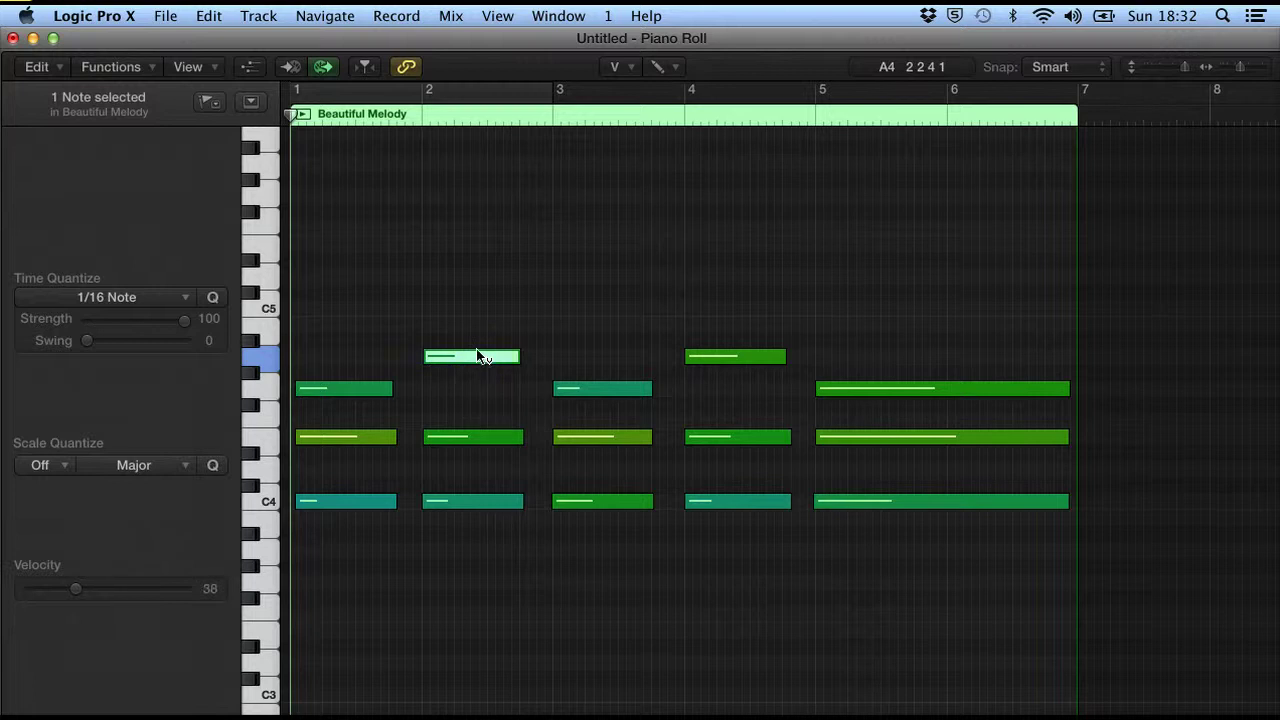
# Step: Switch to the Pointer tool and play the melody in the Piano Roll
pyautogui.click(622, 66)
pyautogui.click(630, 89)
pyautogui.moveTo(474, 357)
pyautogui.mouseDown()
pyautogui.moveTo(476, 333)
pyautogui.moveTo(474, 354)
pyautogui.moveTo(546, 352)
pyautogui.moveTo(476, 361)
pyautogui.moveTo(474, 306)
pyautogui.moveTo(474, 405)
pyautogui.moveTo(477, 367)
pyautogui.mouseUp()
pyautogui.press('space')
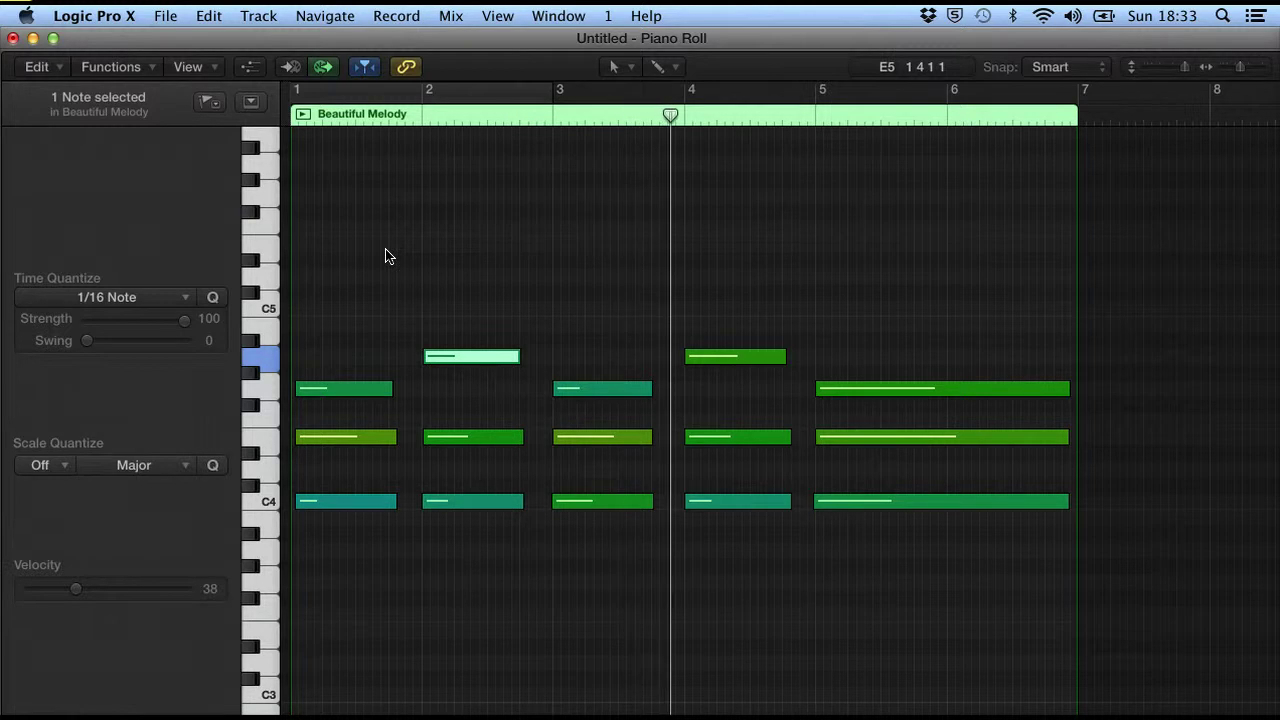
# Step: Lengthen the A4 note in bar 2 to about the middle of bar 3 and play the melody from the start
pyautogui.click(460, 362)
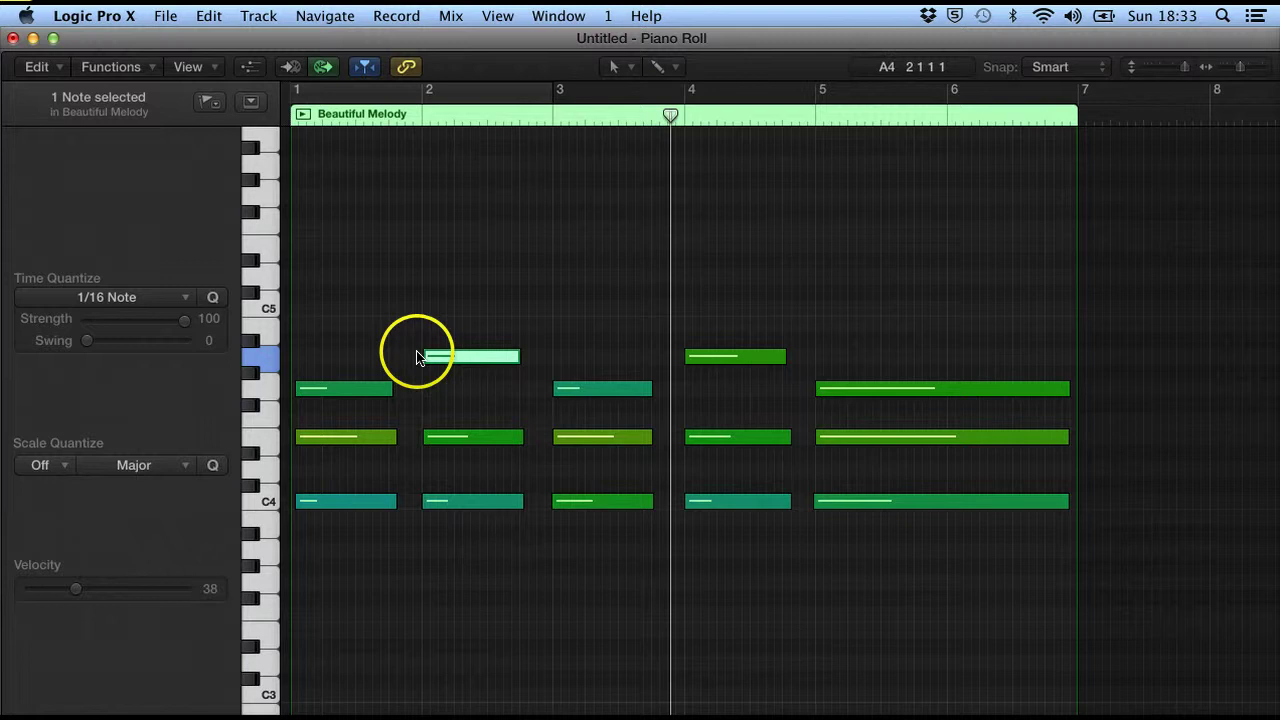
pyautogui.moveTo(512, 351); pyautogui.dragTo(629, 347)
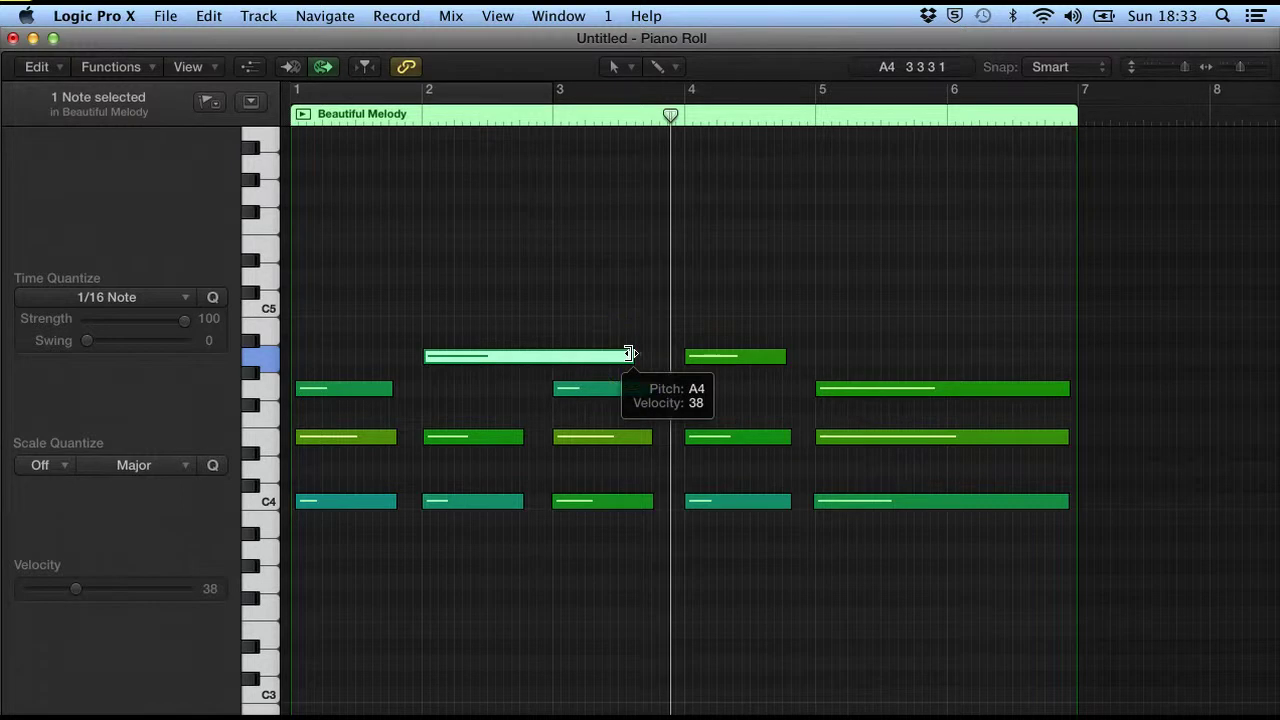
pyautogui.moveTo(629, 354)
pyautogui.mouseDown()
pyautogui.moveTo(569, 354)
pyautogui.moveTo(643, 356)
pyautogui.moveTo(568, 354)
pyautogui.moveTo(627, 351)
pyautogui.mouseUp()
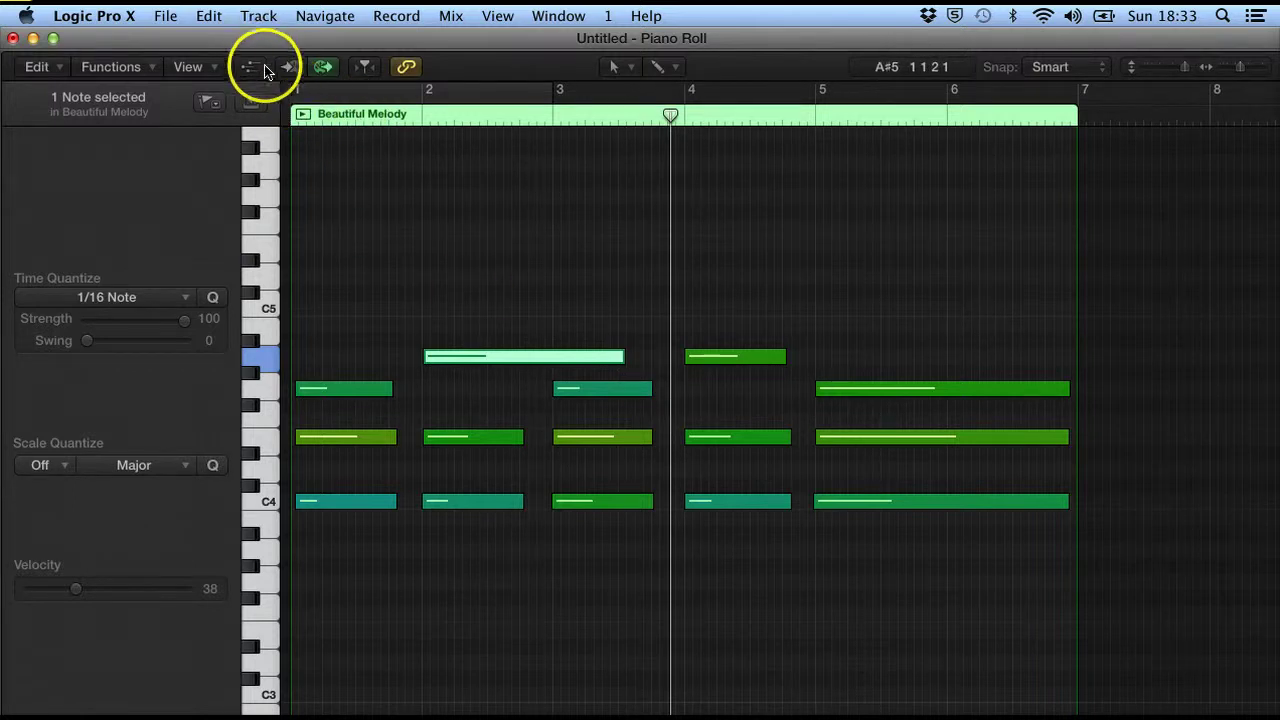
pyautogui.press('Return')
pyautogui.press('space')
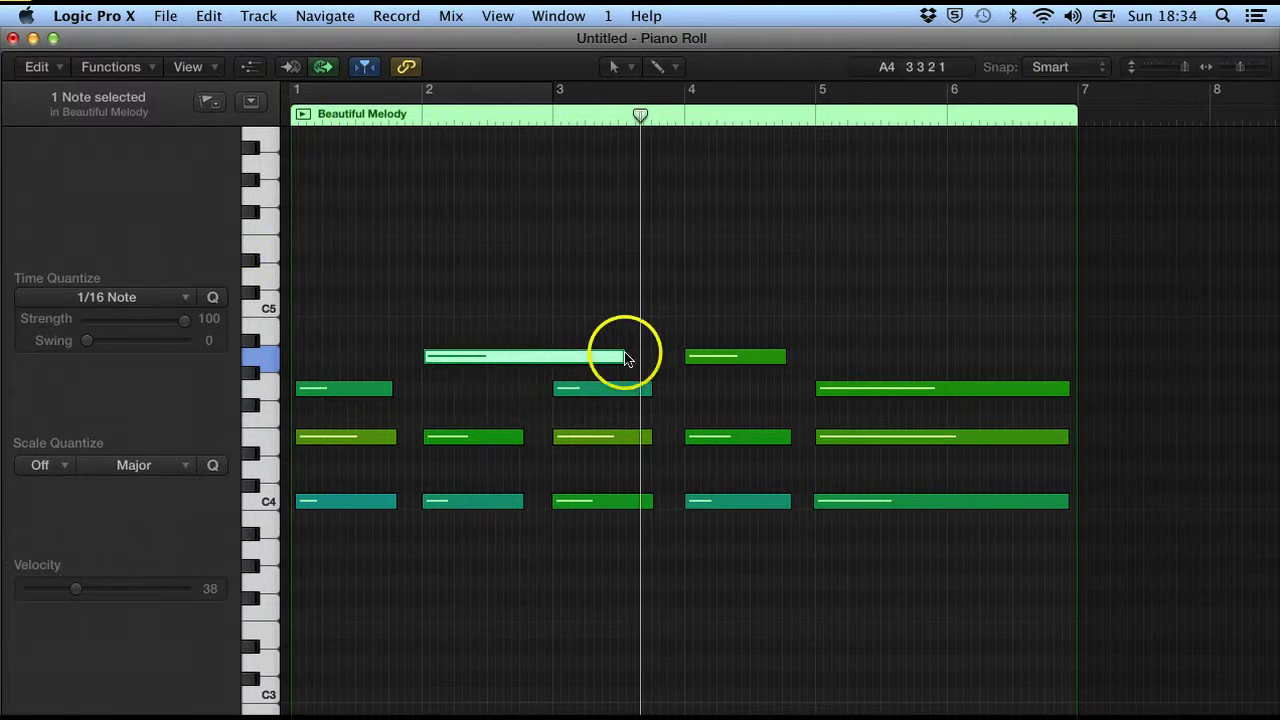
# Step: Shorten the long A4 note so it ends late in bar 2, and slightly extend the end of the A4 note in bar 4
pyautogui.moveTo(624, 355); pyautogui.dragTo(517, 357)
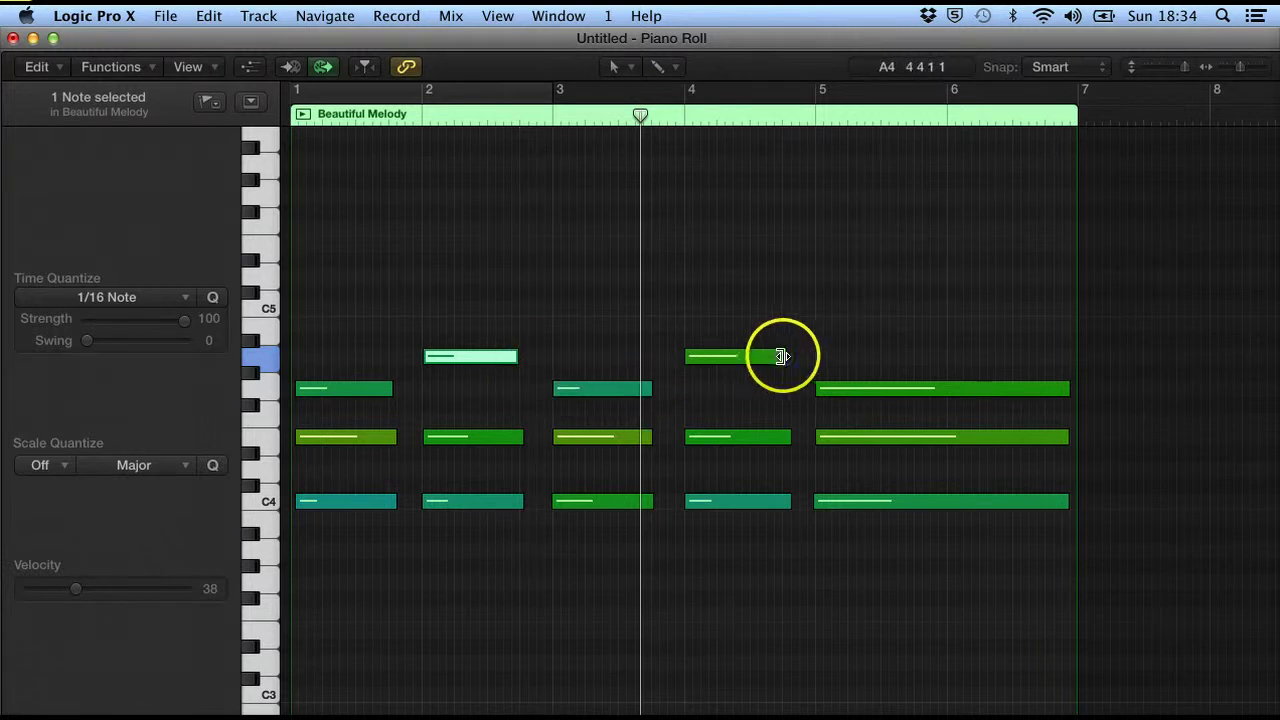
pyautogui.moveTo(782, 356); pyautogui.dragTo(787, 301)
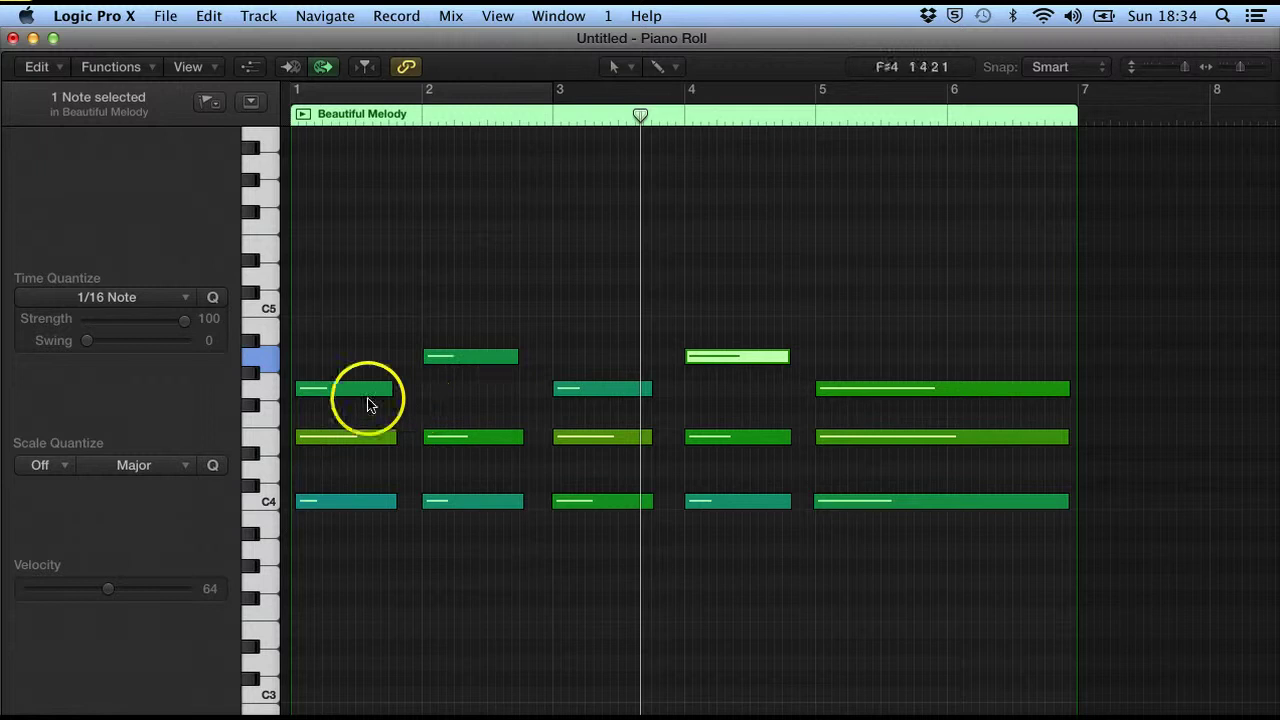
pyautogui.moveTo(322, 396)
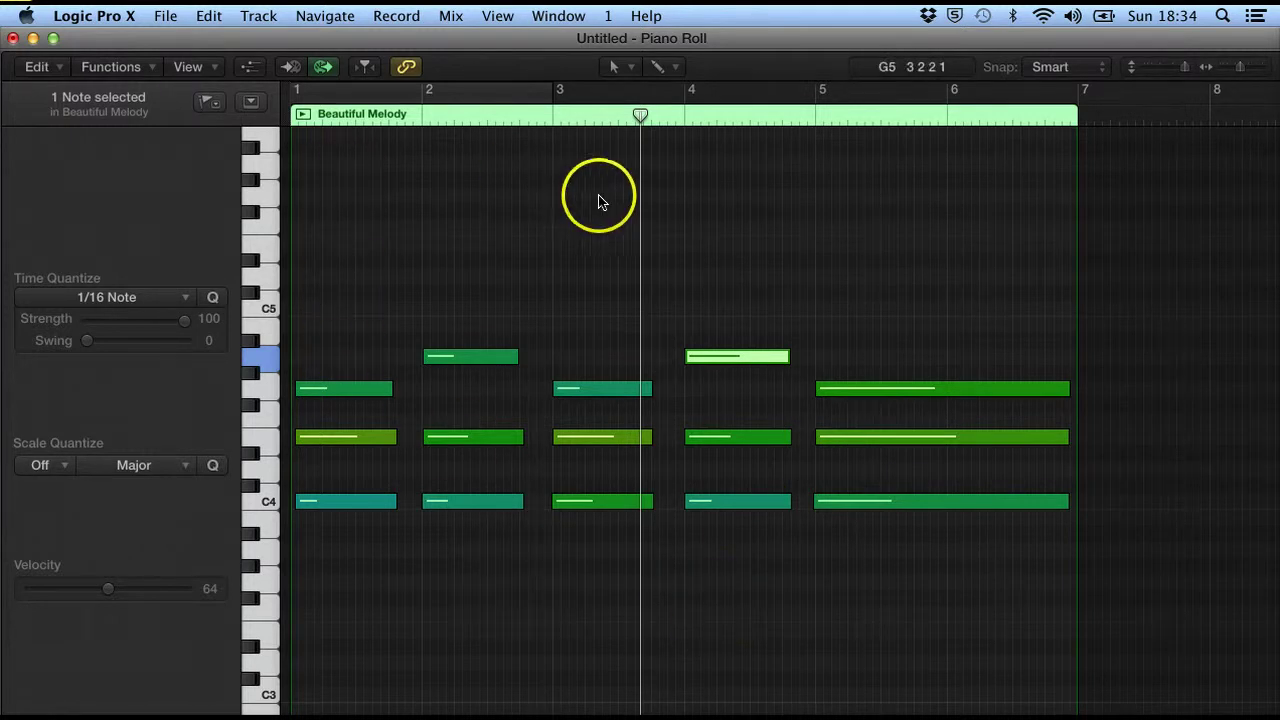
# Step: Using the Velocity tool, set the A4 note in bar 2 to a velocity of about 50 and select the C4 note in bar 1
pyautogui.click(620, 67)
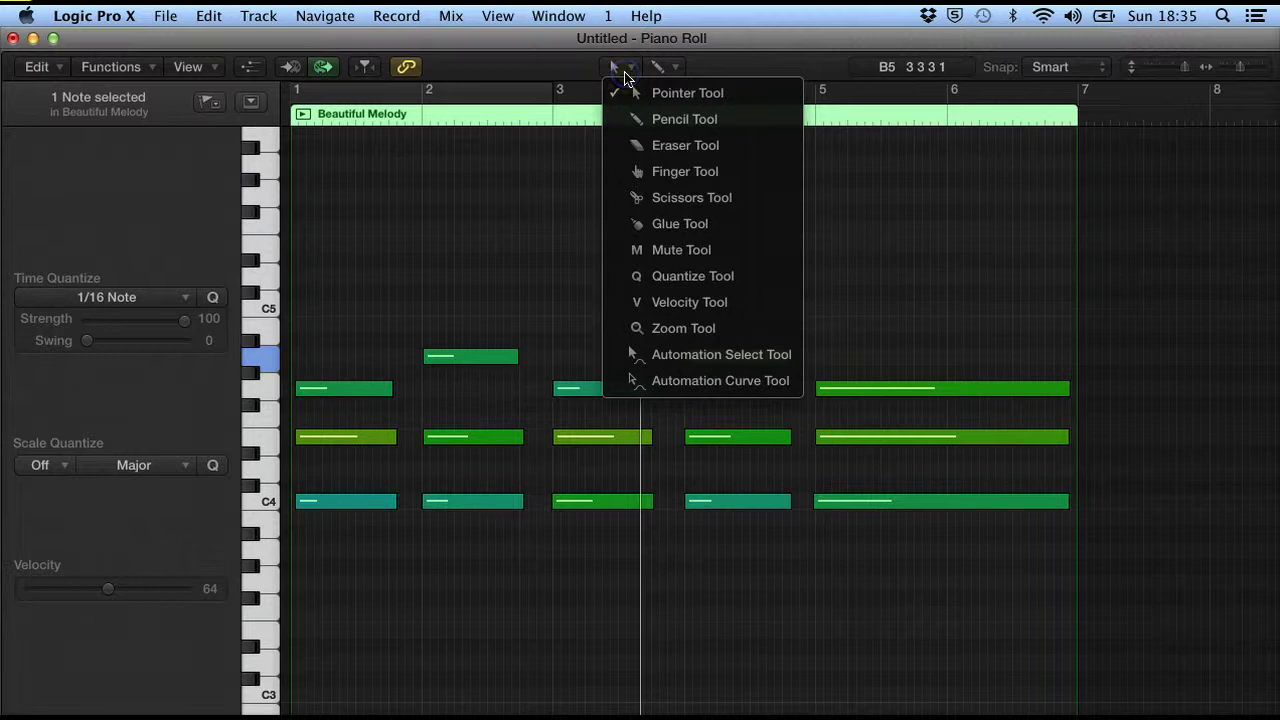
pyautogui.click(611, 65)
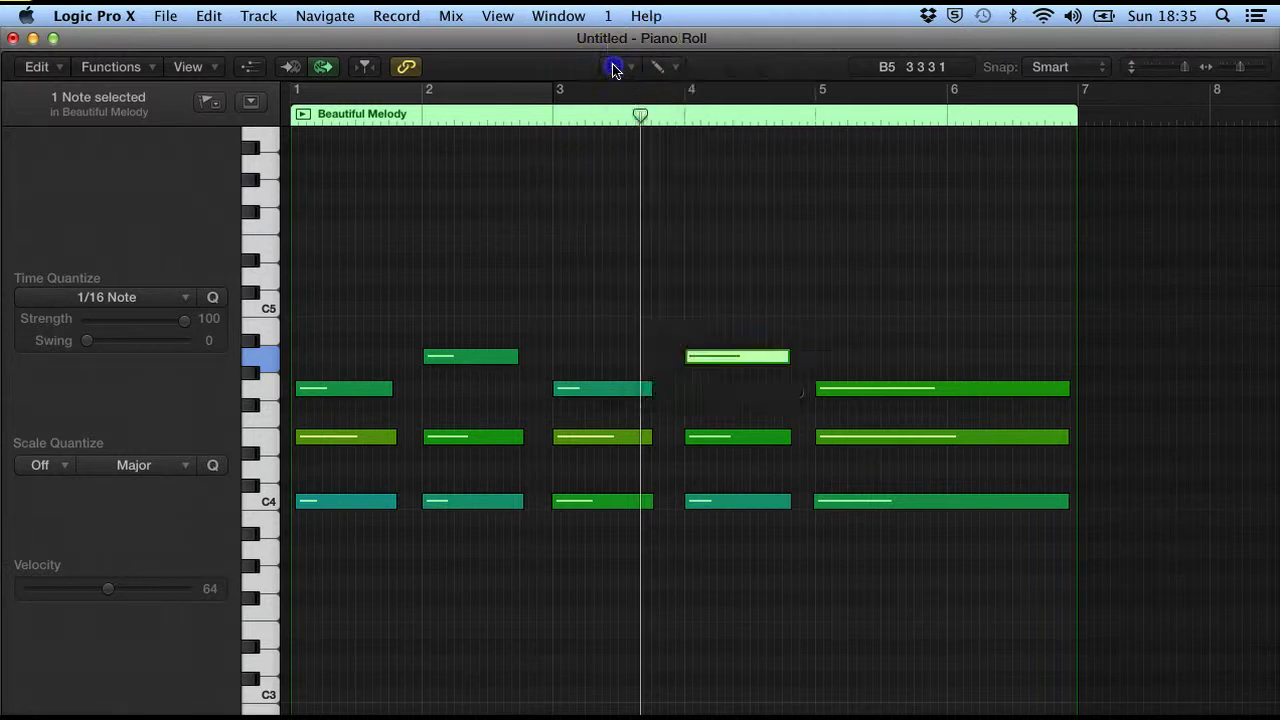
pyautogui.click(612, 67)
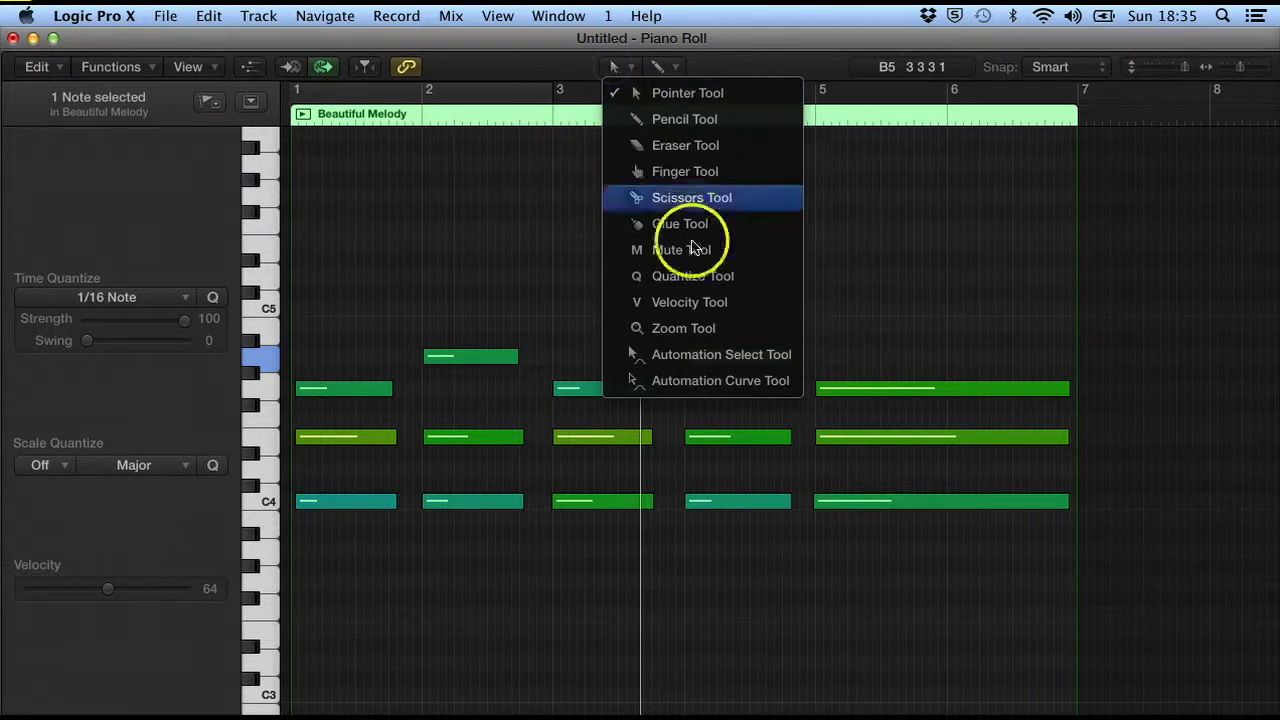
pyautogui.click(705, 303)
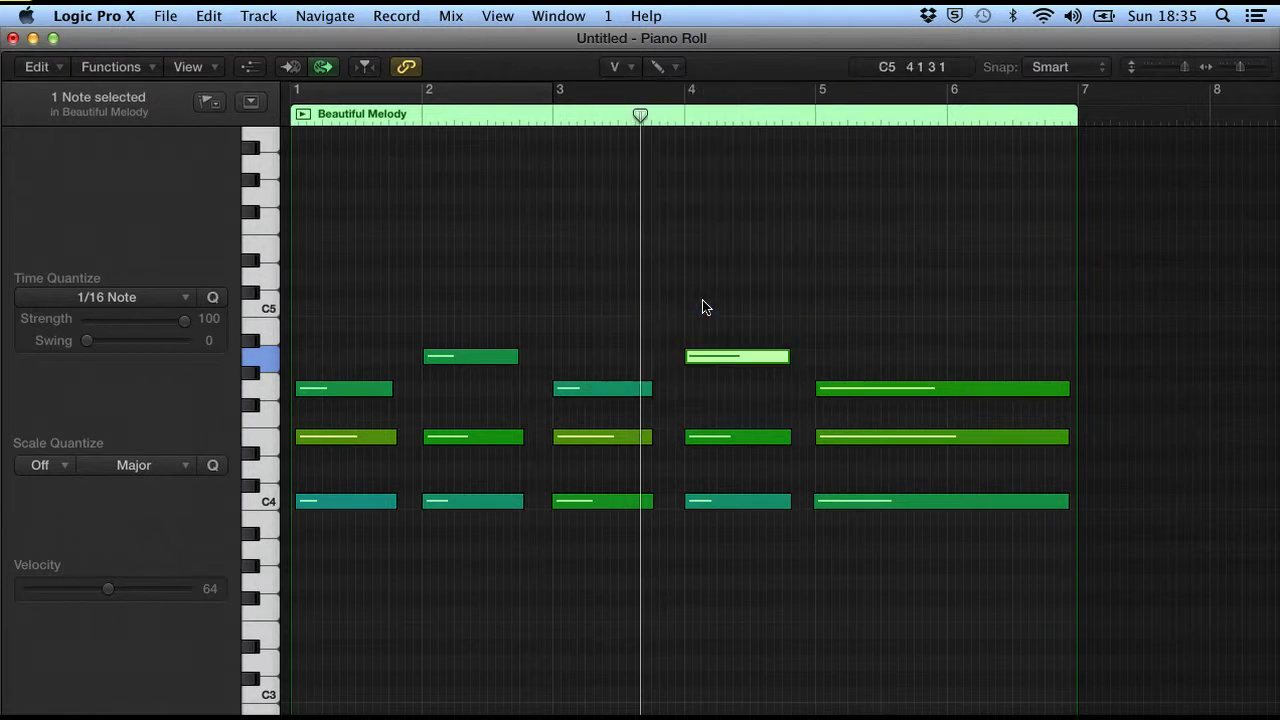
pyautogui.moveTo(682, 295); pyautogui.dragTo(494, 262)
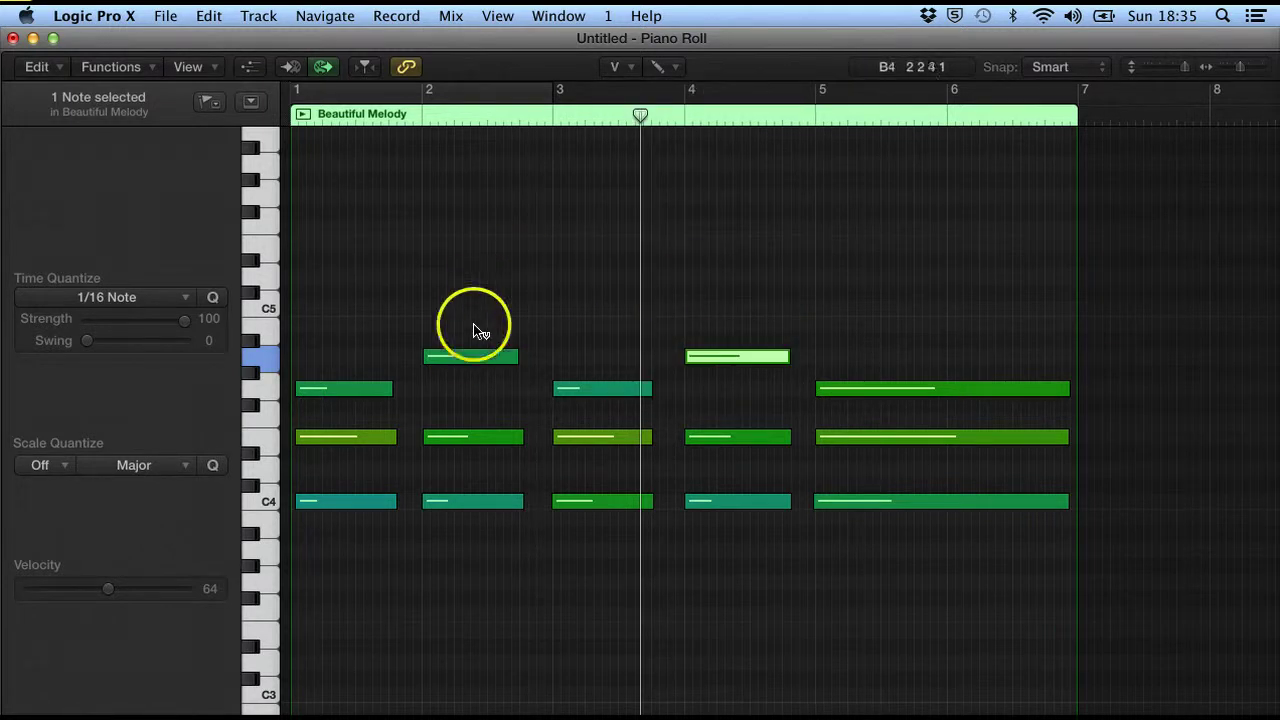
pyautogui.moveTo(457, 359)
pyautogui.mouseDown()
pyautogui.moveTo(457, 194)
pyautogui.moveTo(451, 446)
pyautogui.moveTo(437, 258)
pyautogui.moveTo(441, 355)
pyautogui.mouseUp()
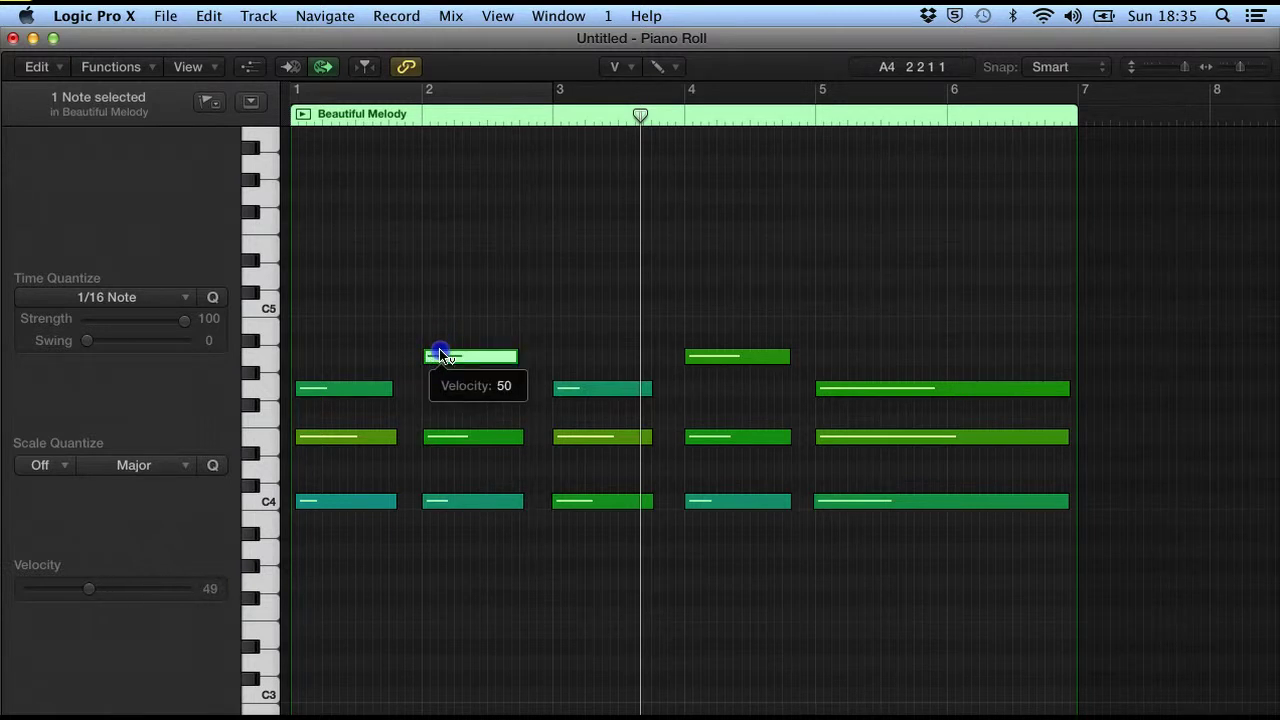
pyautogui.click(330, 504)
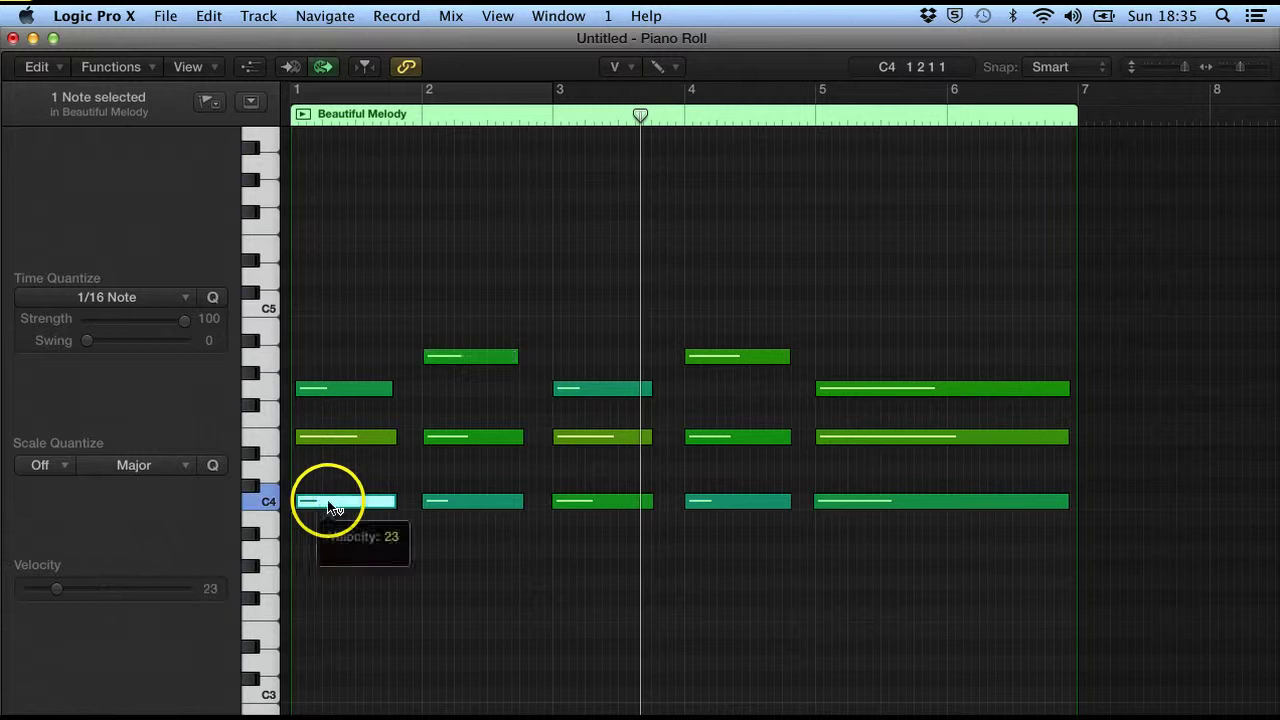
# Step: Raise the velocity of the bar 1 C4 note to 70, the bar 1 G4 note to 62, and the bar 3 C4 note to 78
pyautogui.moveTo(330, 504); pyautogui.dragTo(347, 375)
pyautogui.click(337, 389)
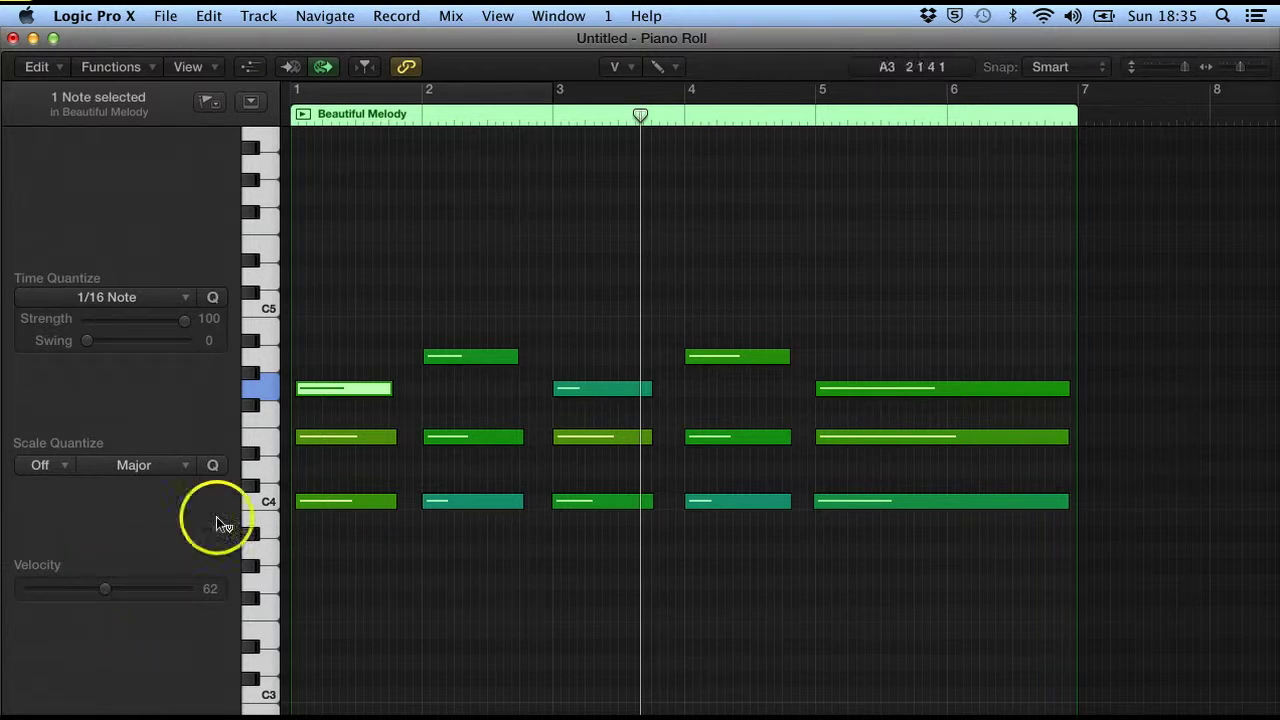
pyautogui.moveTo(620, 503); pyautogui.dragTo(614, 492)
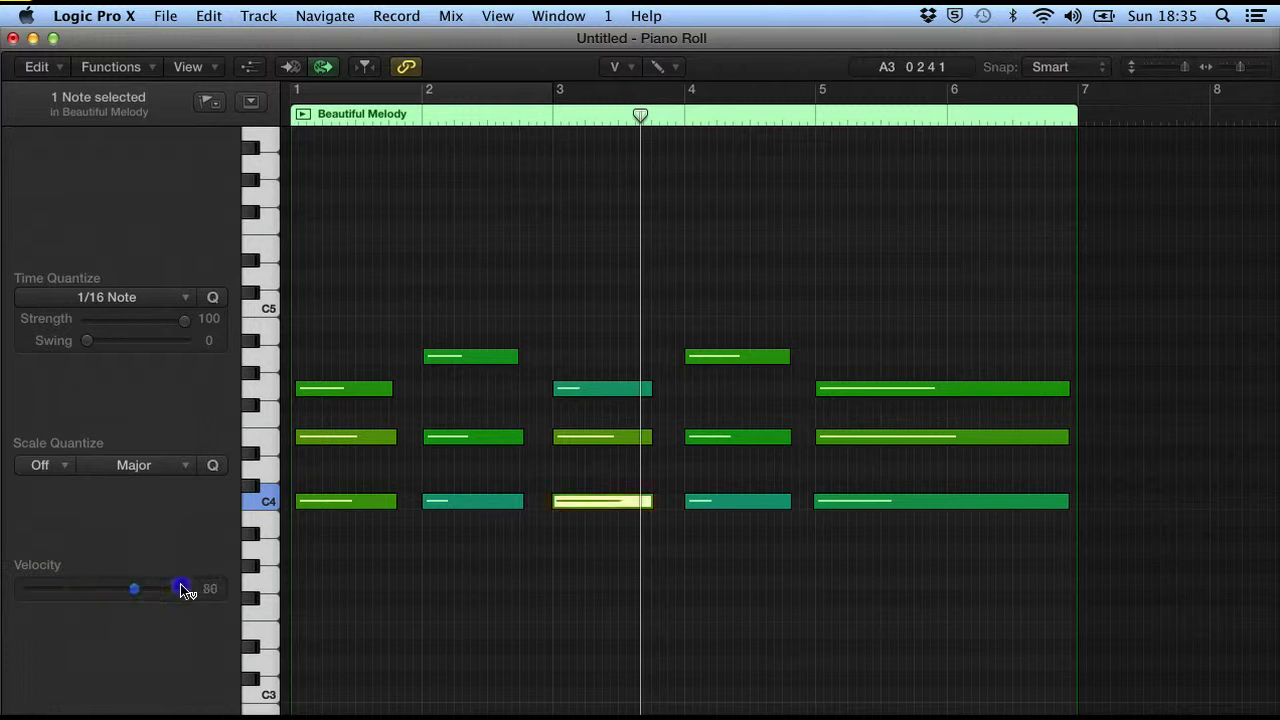
pyautogui.moveTo(181, 589); pyautogui.dragTo(152, 591)
# Step: Using the Scissors tool, split the A4 note in bar 4 and the A4, E4 and C4 notes in bar 2 near their middles
pyautogui.click(631, 67)
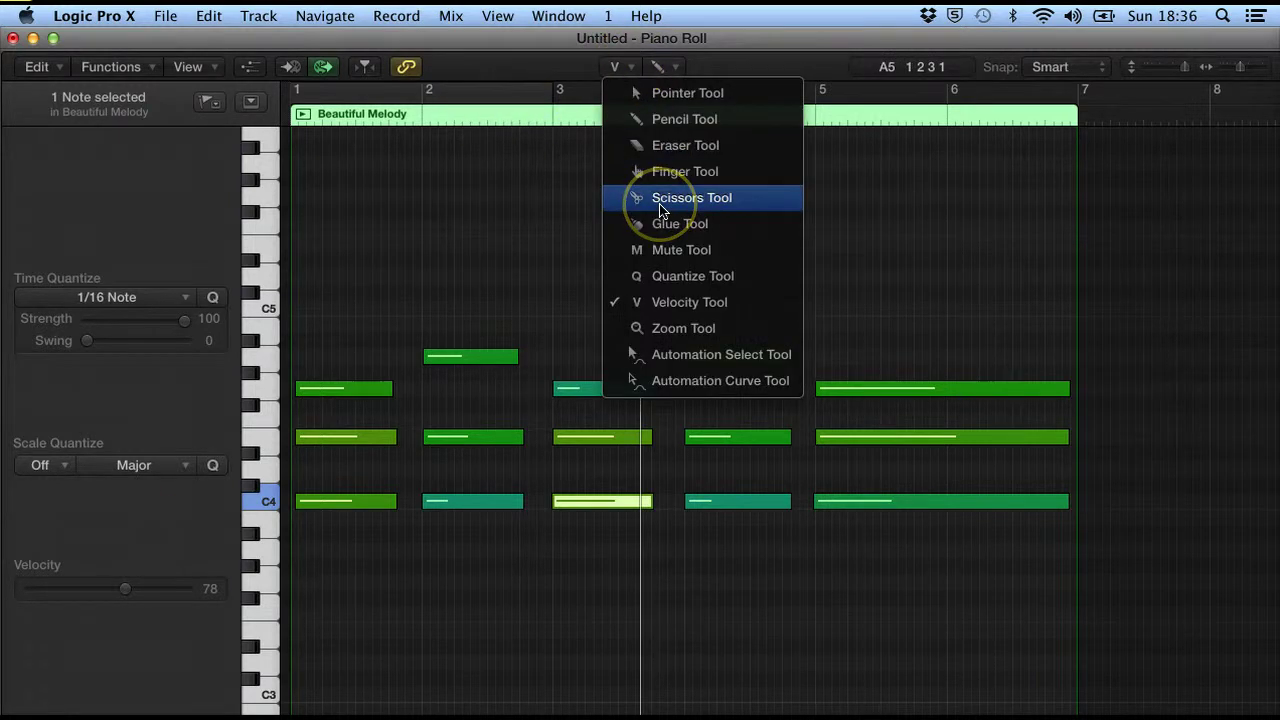
pyautogui.click(660, 198)
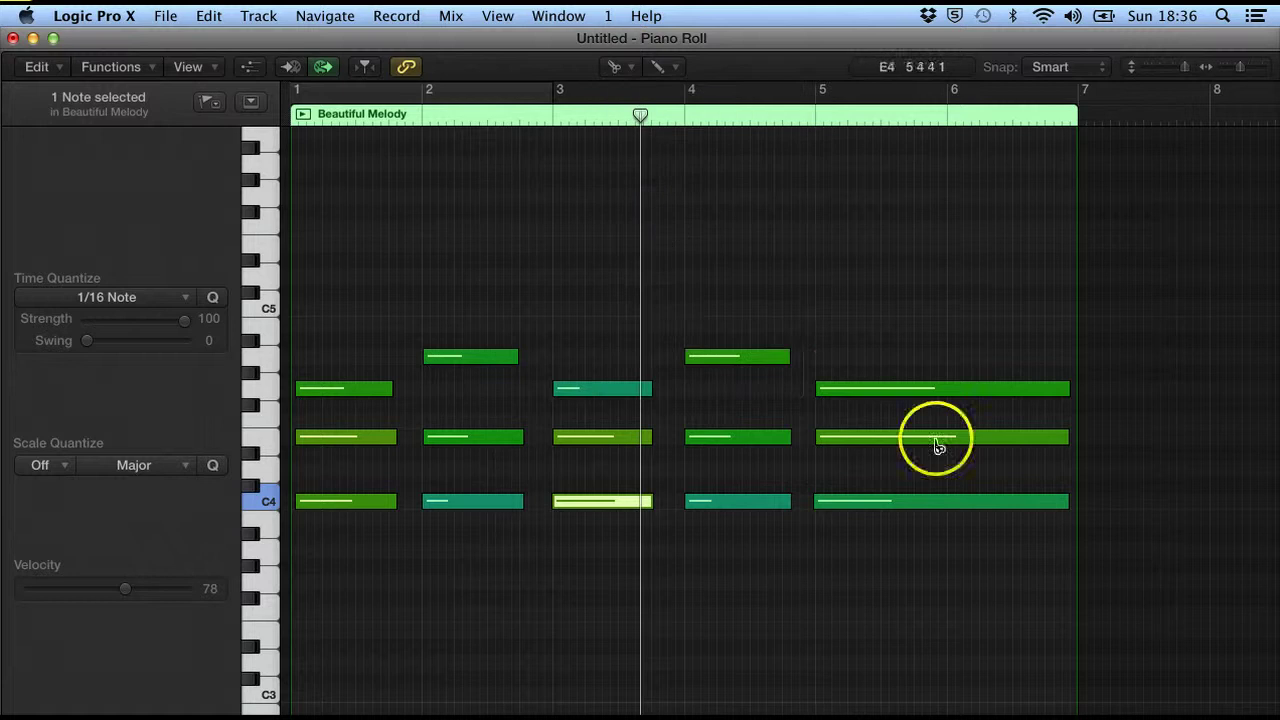
pyautogui.click(749, 356)
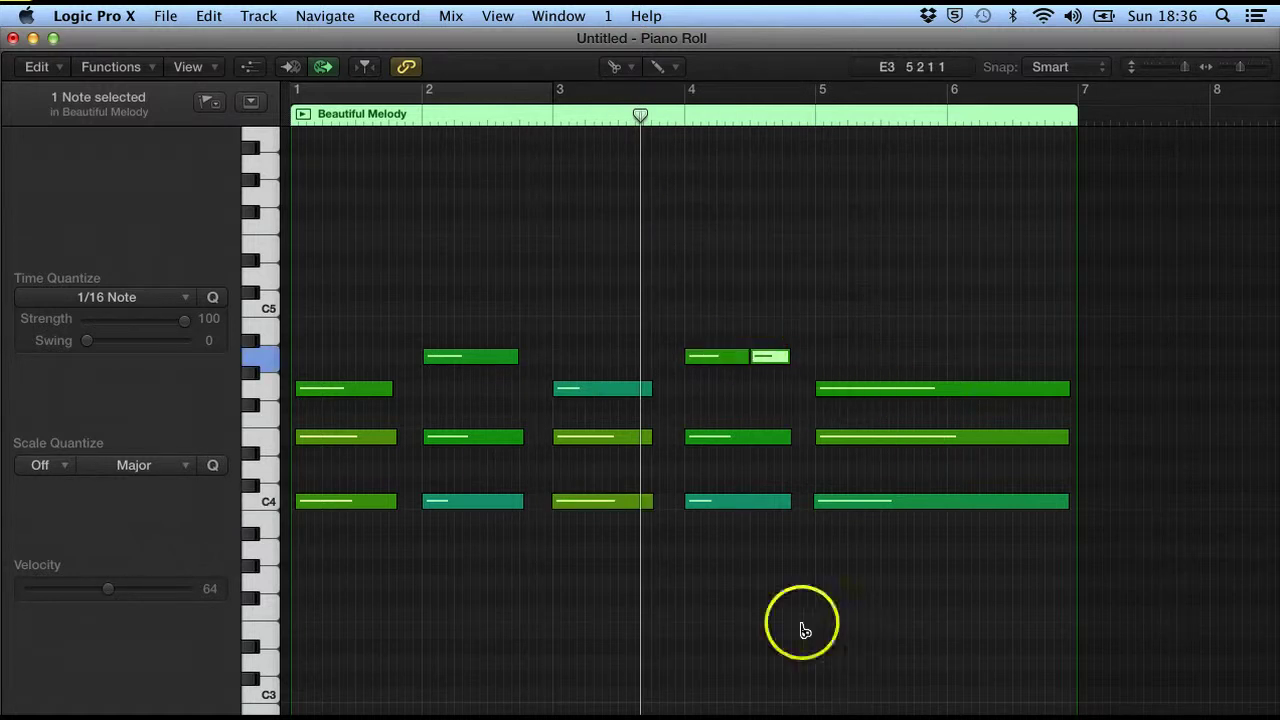
pyautogui.click(479, 356)
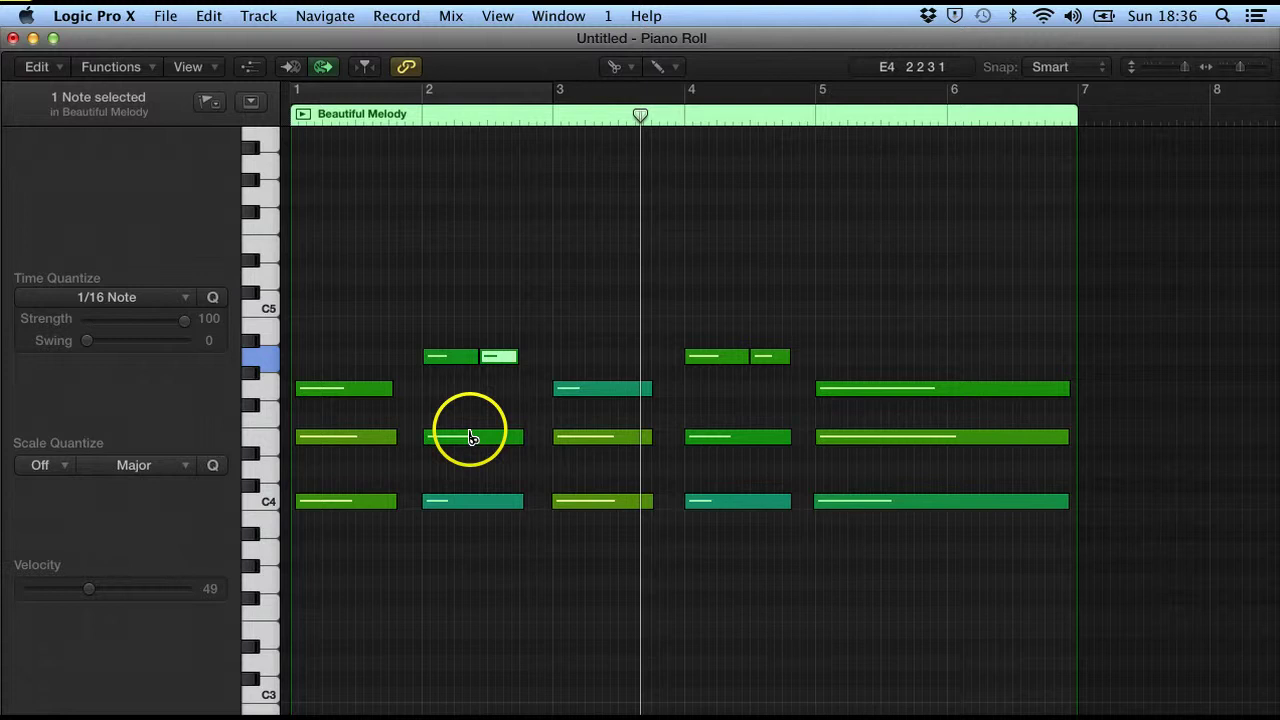
pyautogui.click(471, 437)
pyautogui.click(479, 505)
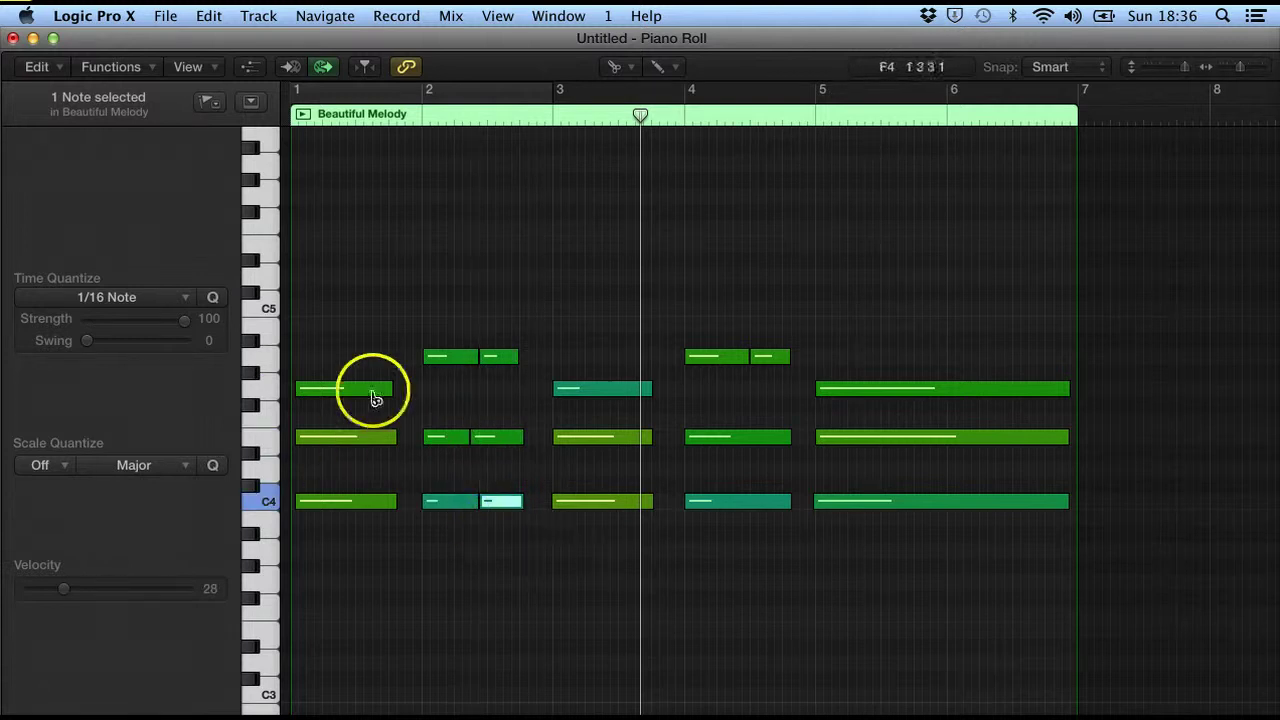
# Step: Split the G4, E4 and C4 notes in bar 1 near their middles with the Scissors tool
pyautogui.click(347, 386)
pyautogui.click(347, 437)
pyautogui.click(349, 500)
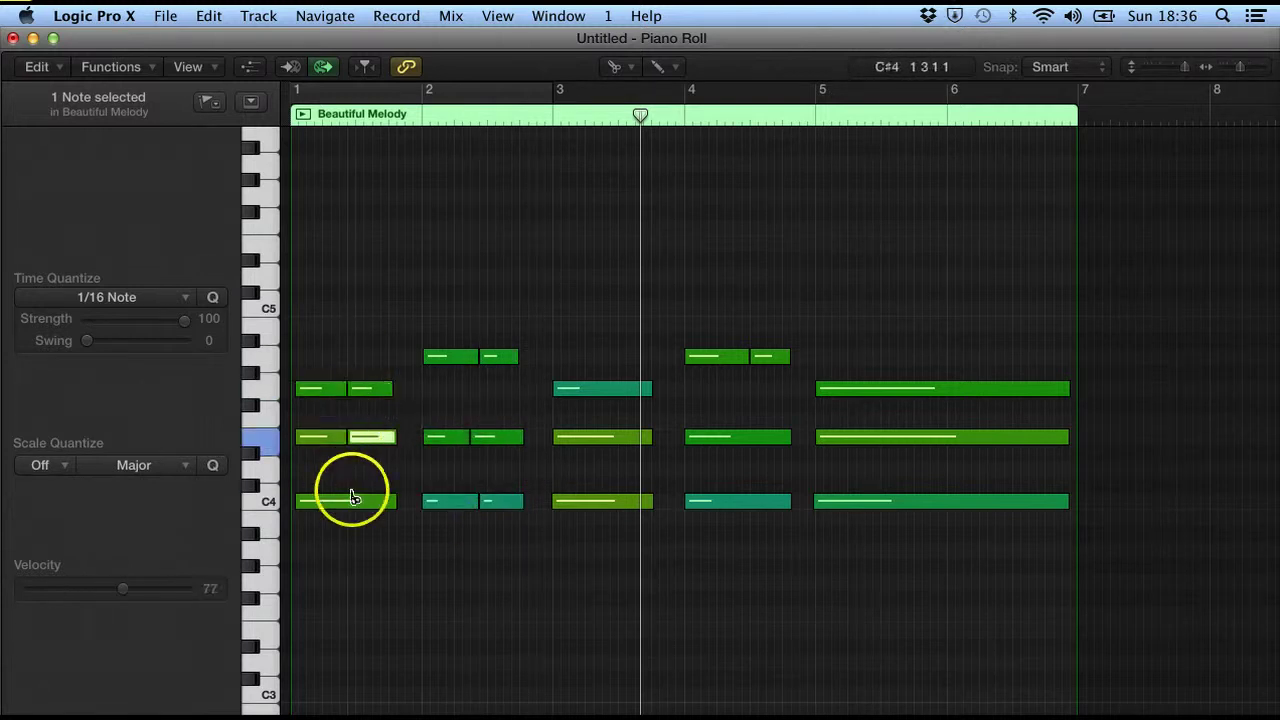
# Step: Play the Beautiful Melody region from its start to hear the split notes, and stop playback in bar 3
pyautogui.scroll(-1, 349, 506)
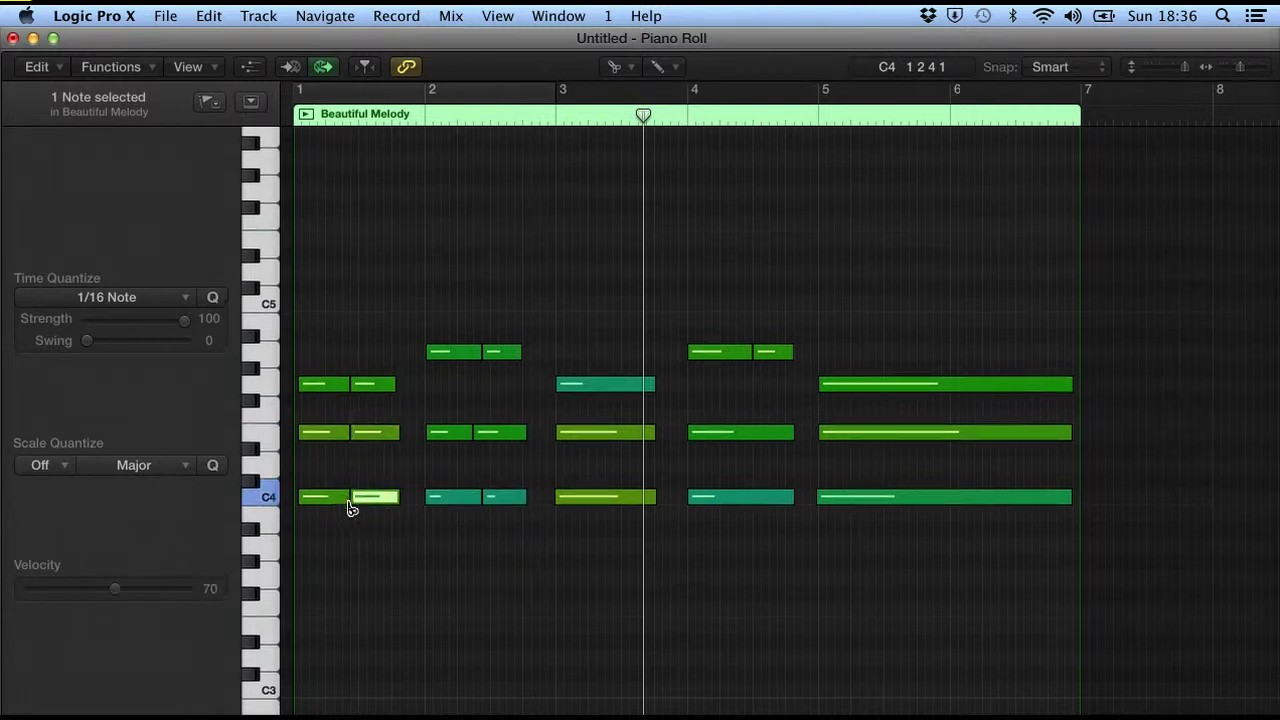
pyautogui.click(290, 64)
pyautogui.click(303, 116)
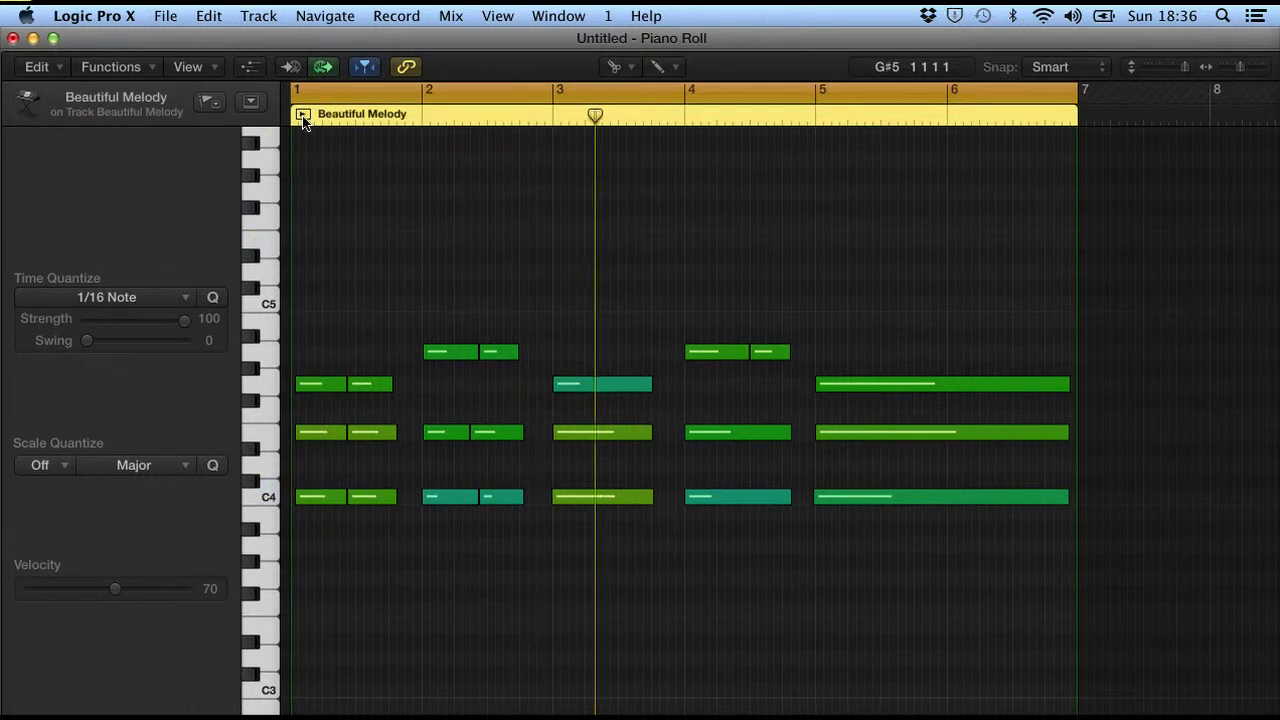
pyautogui.click(303, 118)
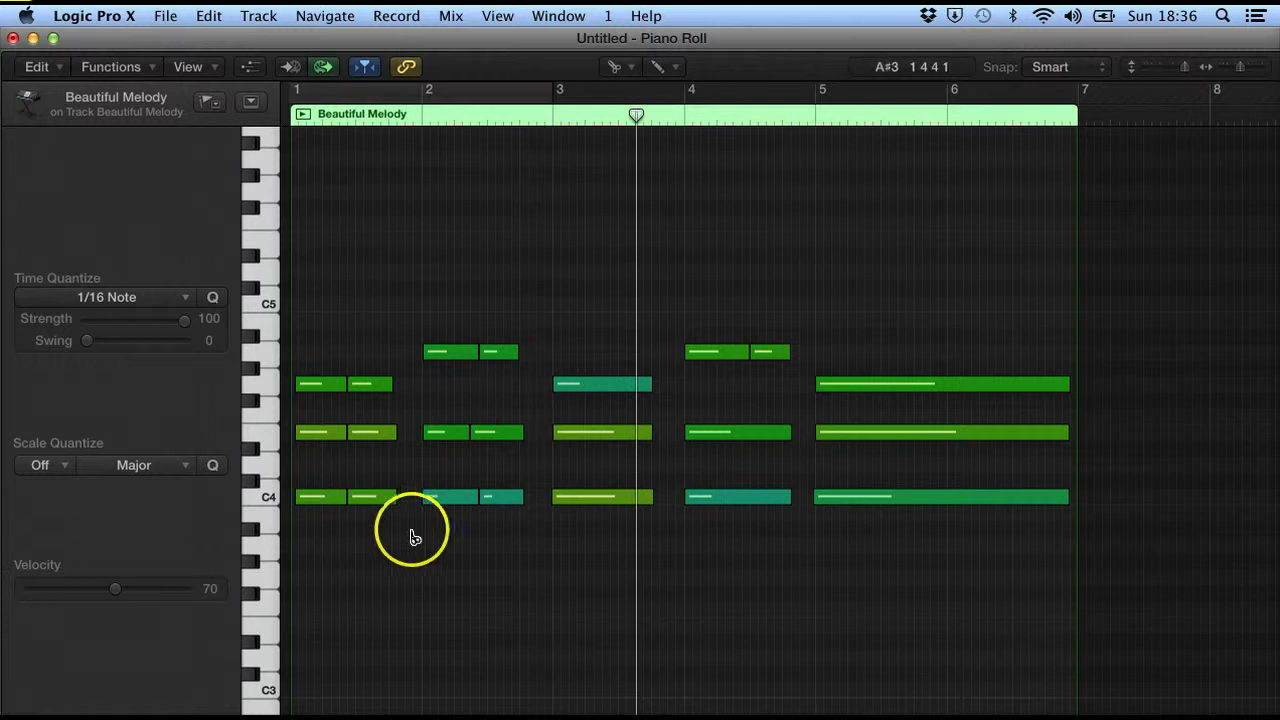
# Step: Using the Glue tool, rejoin the two A4 pieces in bar 2 and the two G4 pieces in bar 1
pyautogui.click(632, 70)
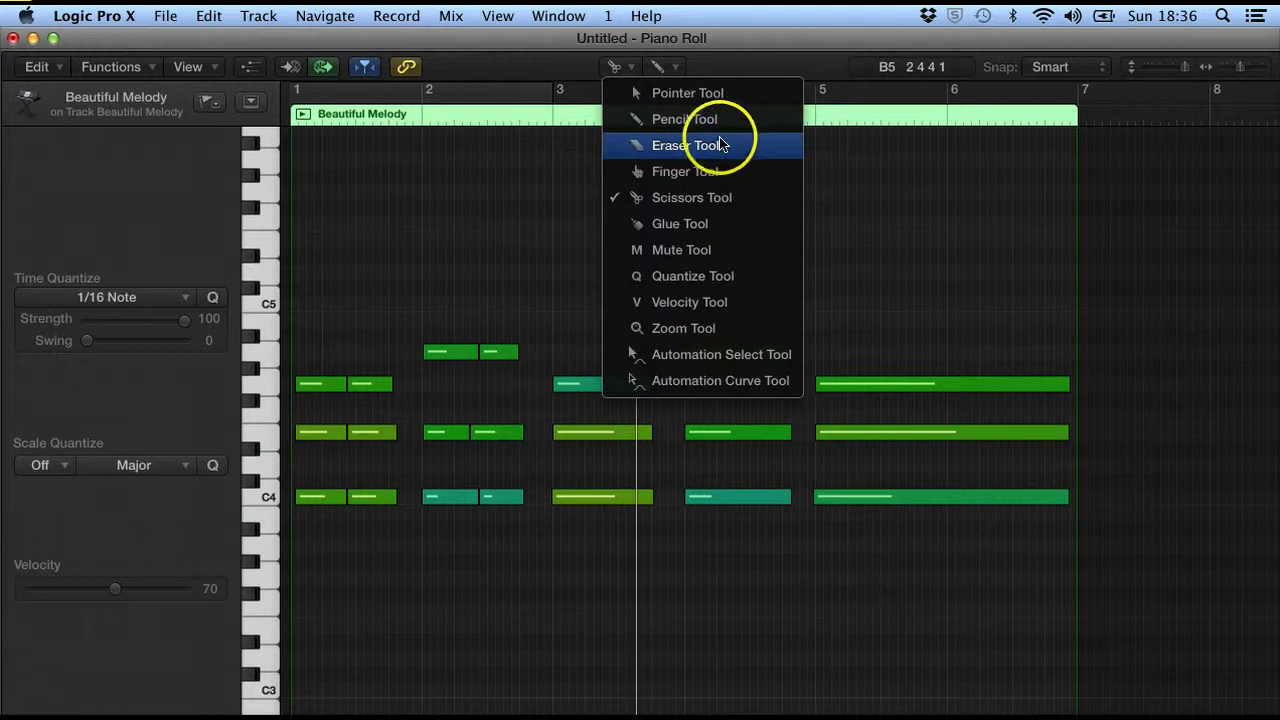
pyautogui.click(697, 221)
pyautogui.click(424, 350)
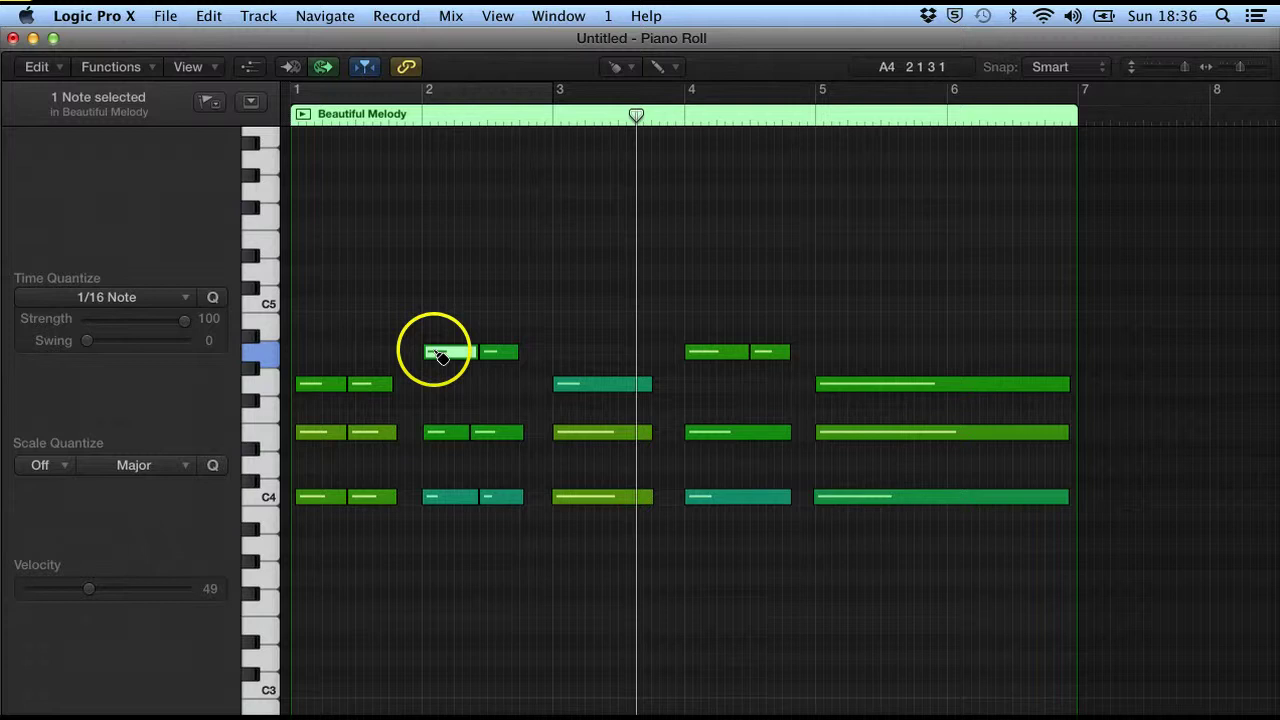
pyautogui.moveTo(440, 357); pyautogui.dragTo(499, 355)
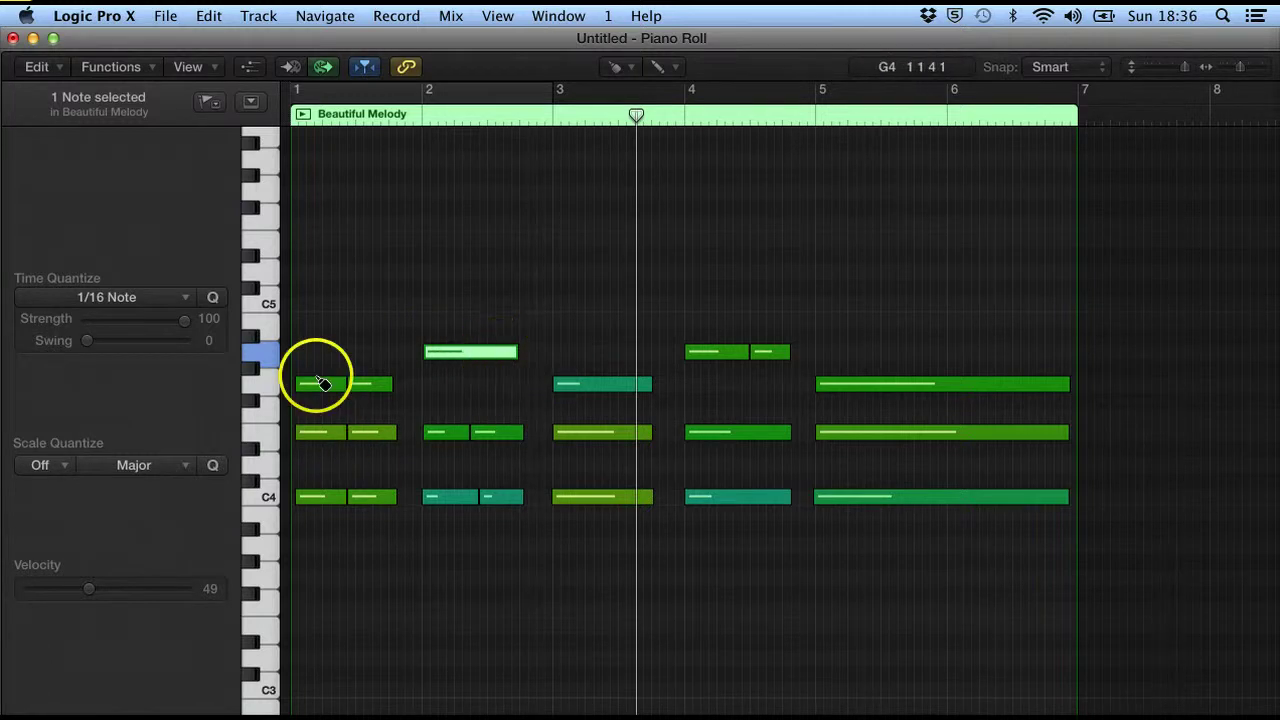
pyautogui.moveTo(323, 384); pyautogui.dragTo(377, 393)
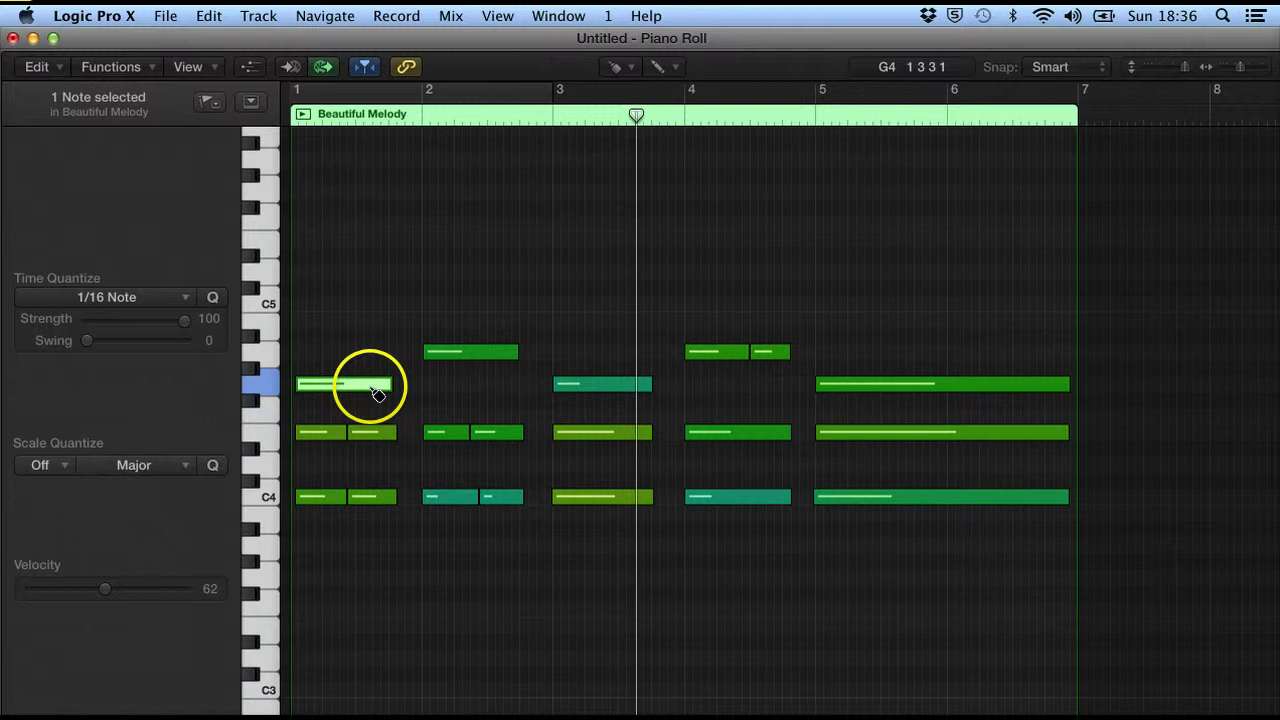
pyautogui.click(366, 443)
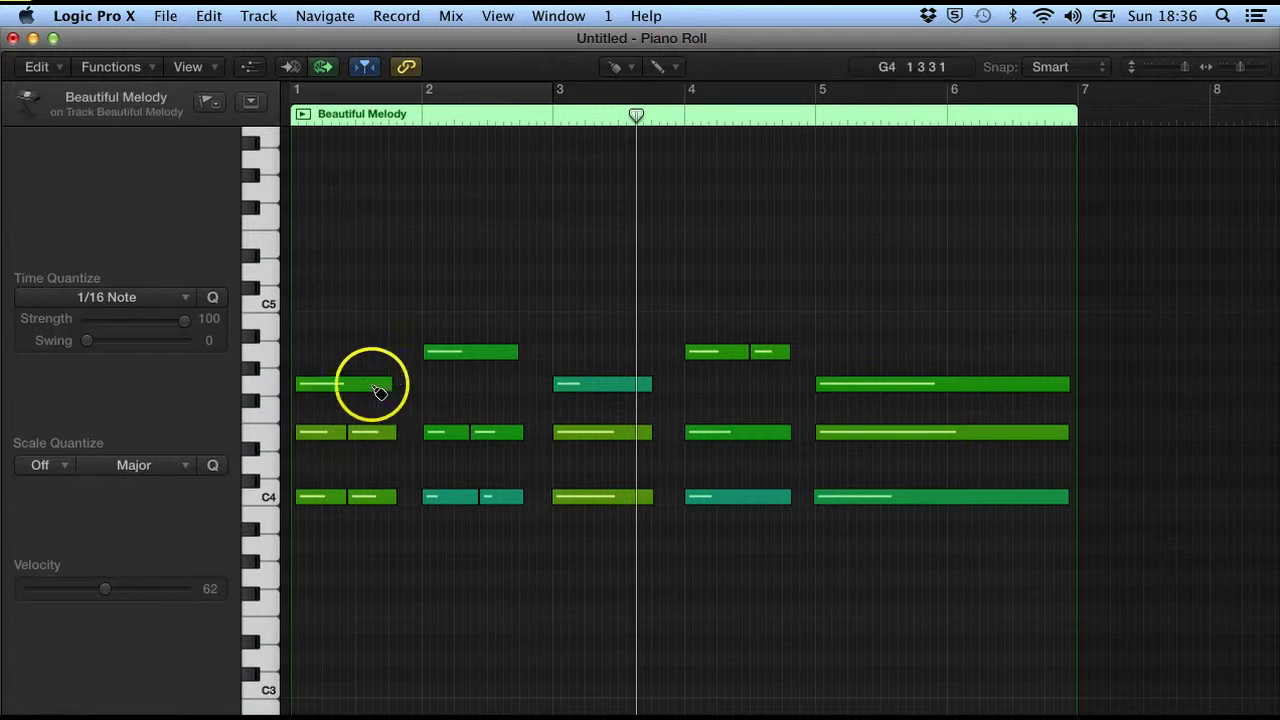
pyautogui.click(379, 390)
pyautogui.press('super+0')
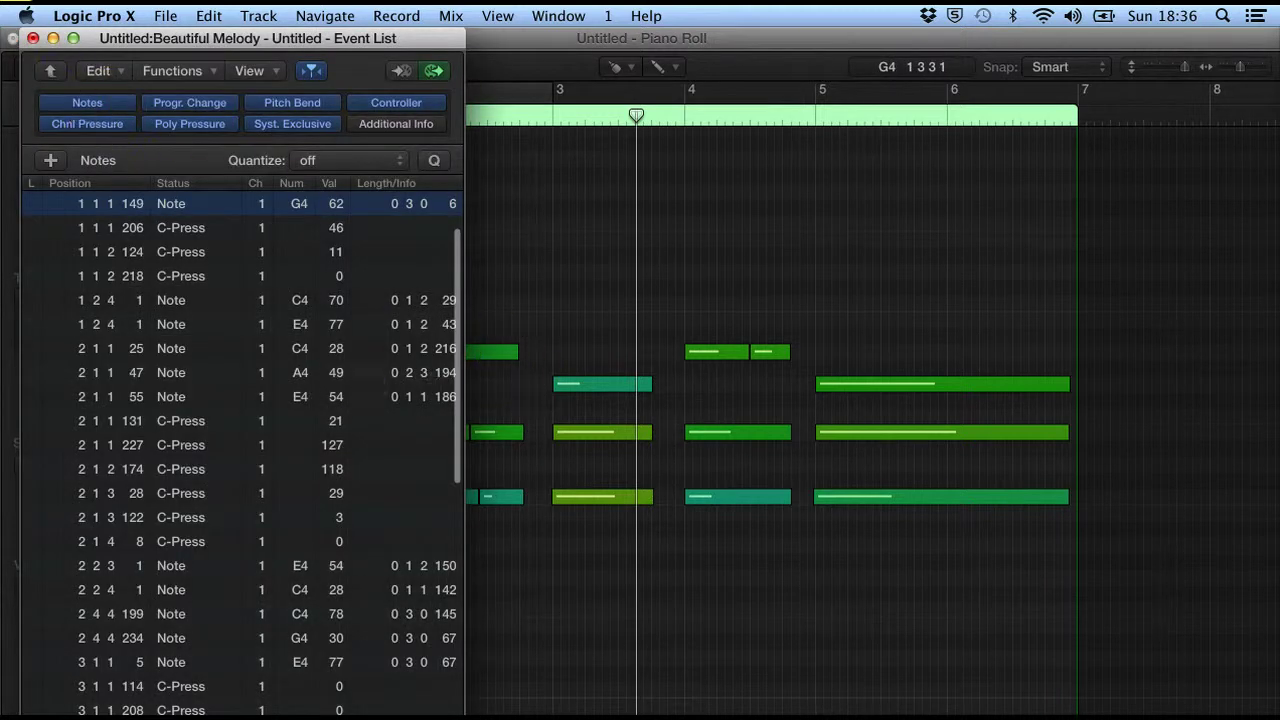
pyautogui.click(33, 38)
# Step: Glue the G4 note in bar 1 to the G4 note in bar 3 to make one long note
pyautogui.click(568, 386)
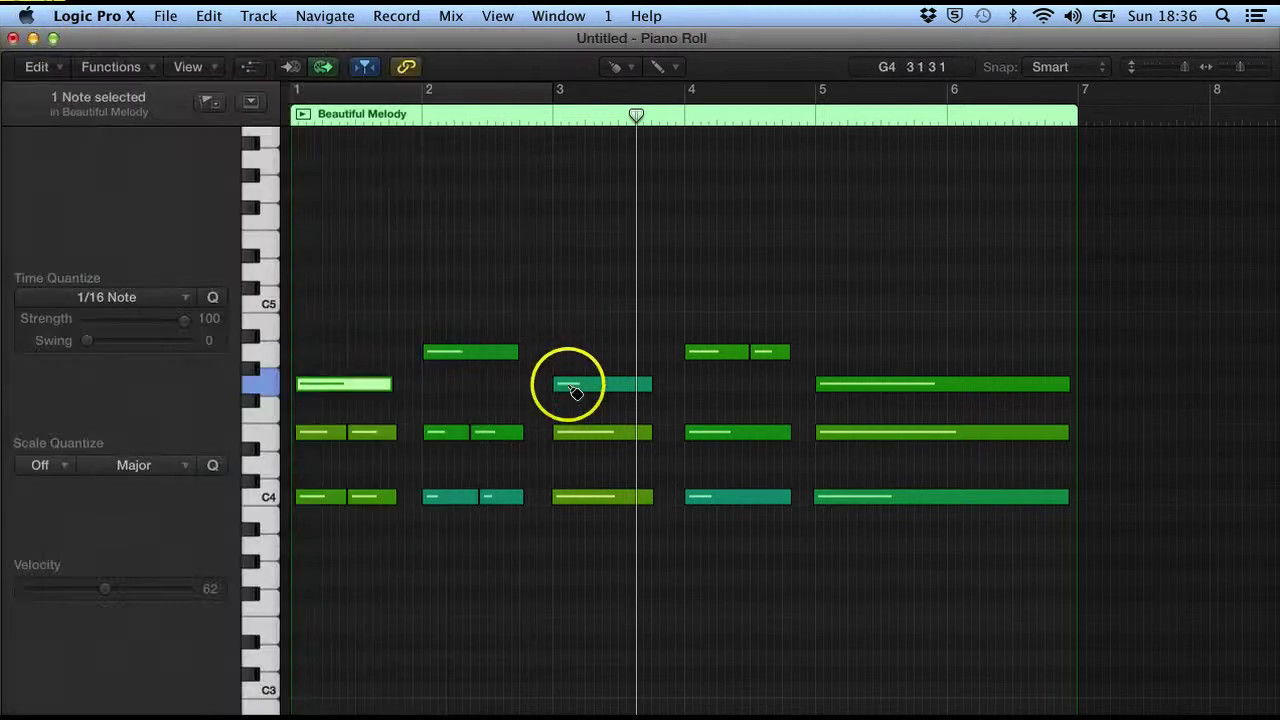
pyautogui.click(389, 386)
pyautogui.click(573, 441)
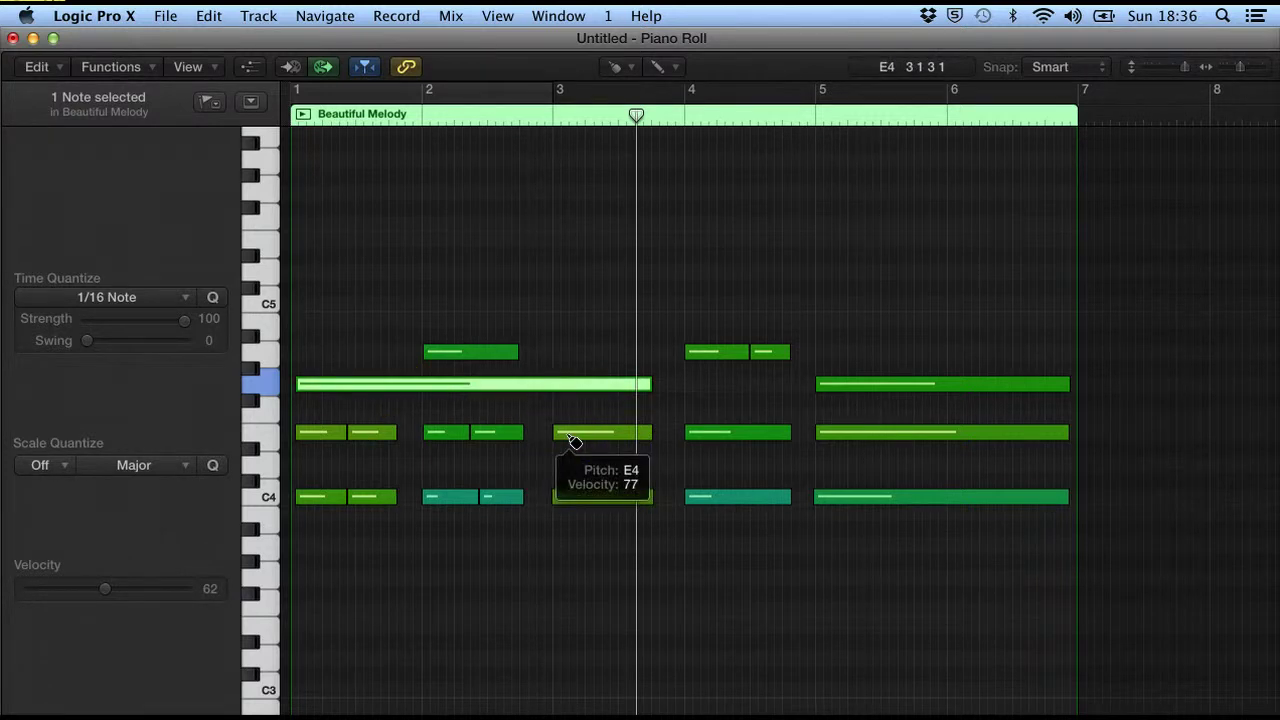
pyautogui.moveTo(675, 570)
pyautogui.mouseDown()
pyautogui.moveTo(618, 544)
pyautogui.moveTo(640, 476)
pyautogui.mouseUp()
pyautogui.hscroll(1, 640, 476)
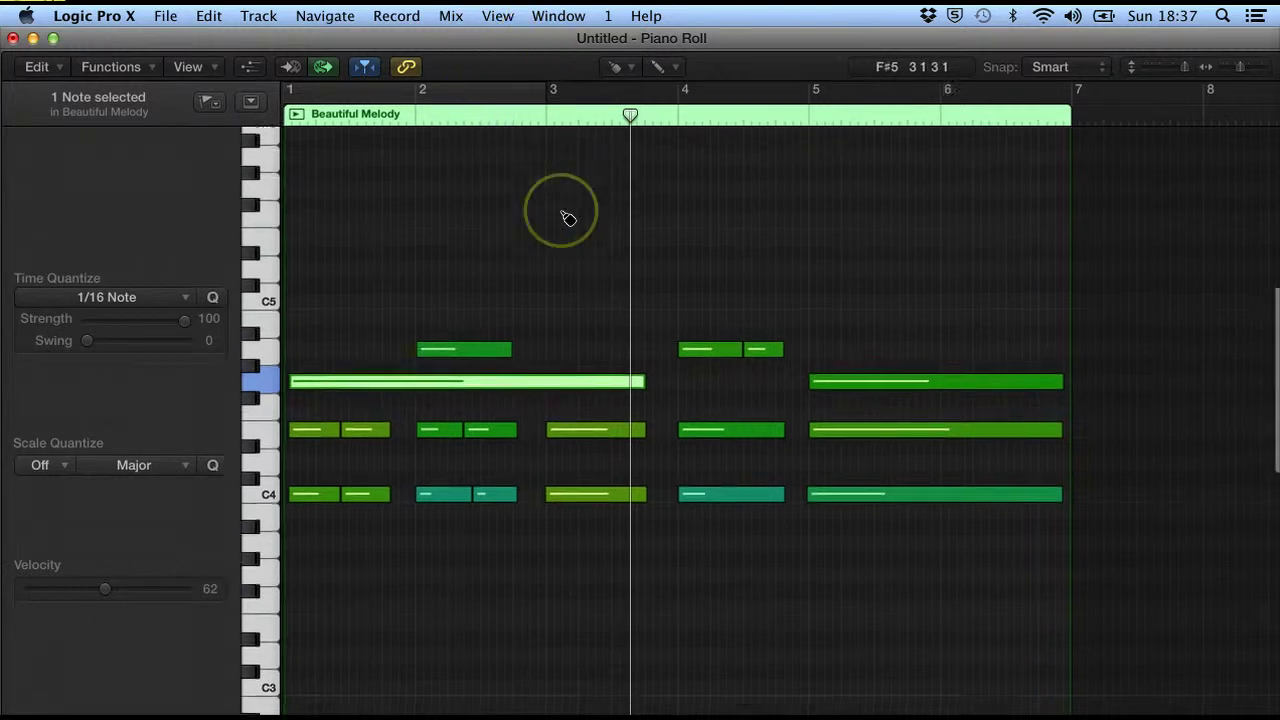
# Step: Using the Eraser tool, delete the second E4 piece in bar 2 and the second A4 piece in bar 4
pyautogui.scroll(2, 564, 195)
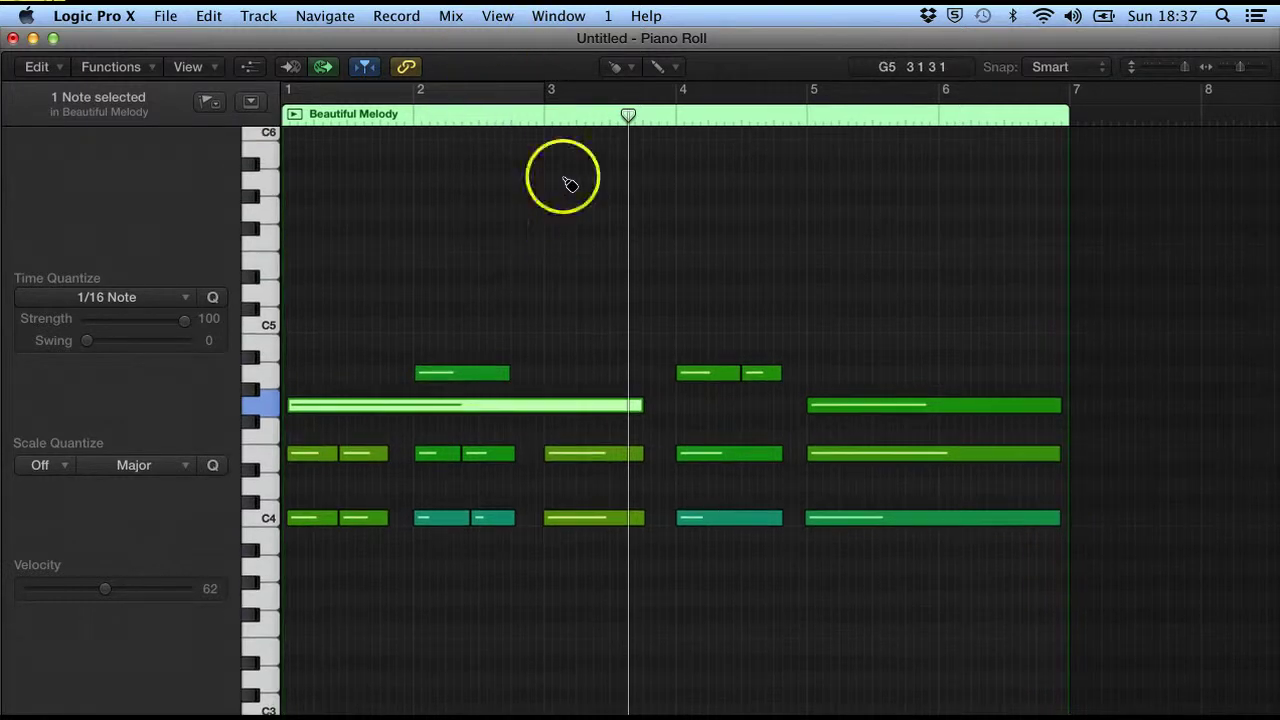
pyautogui.click(628, 69)
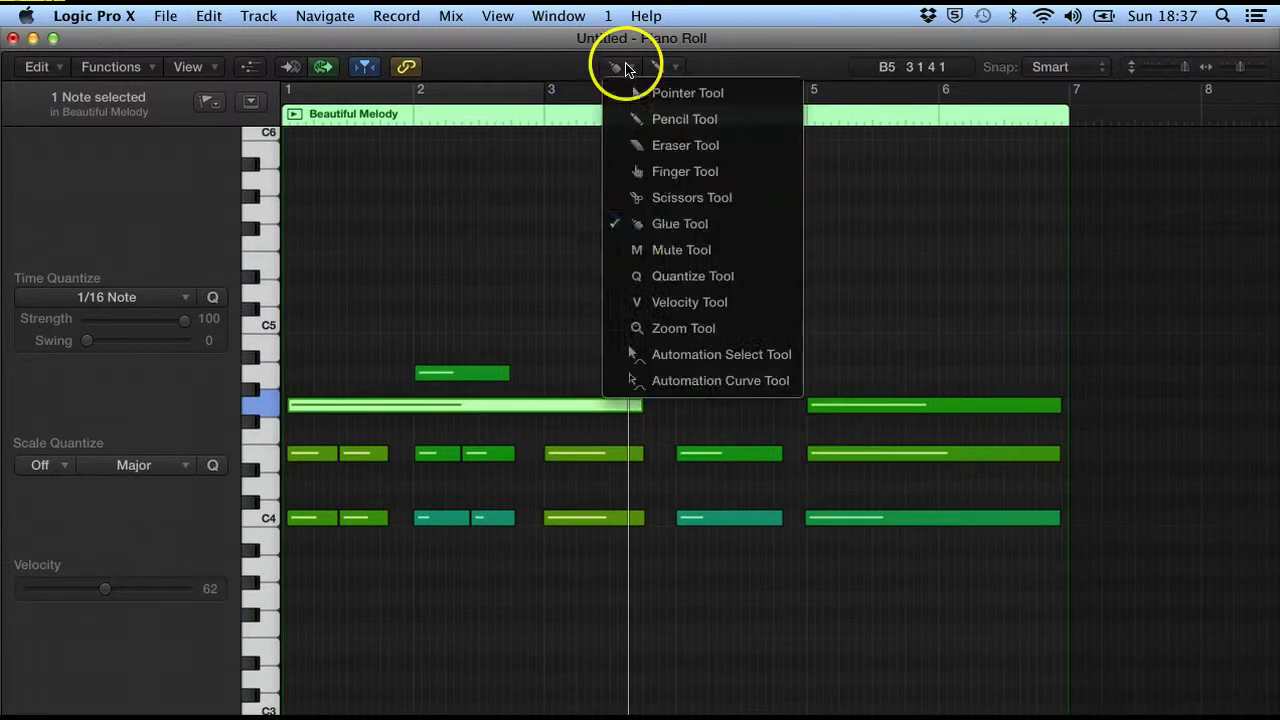
pyautogui.click(634, 150)
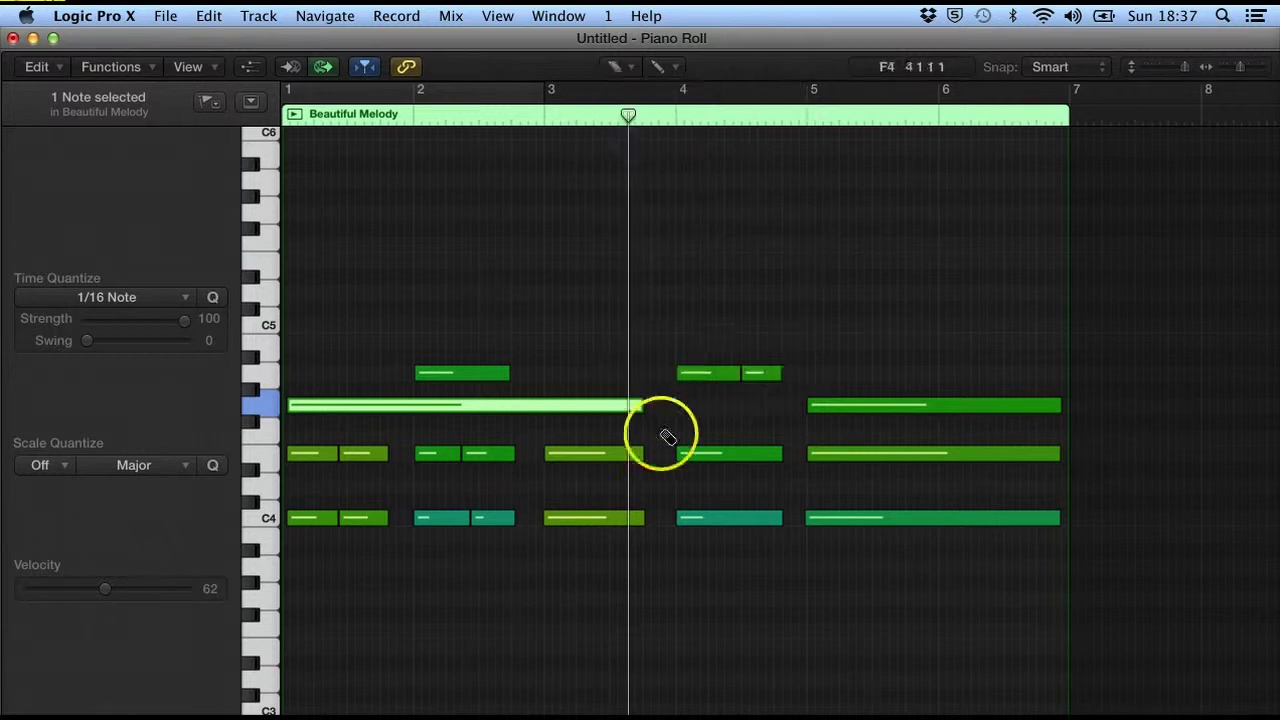
pyautogui.click(488, 457)
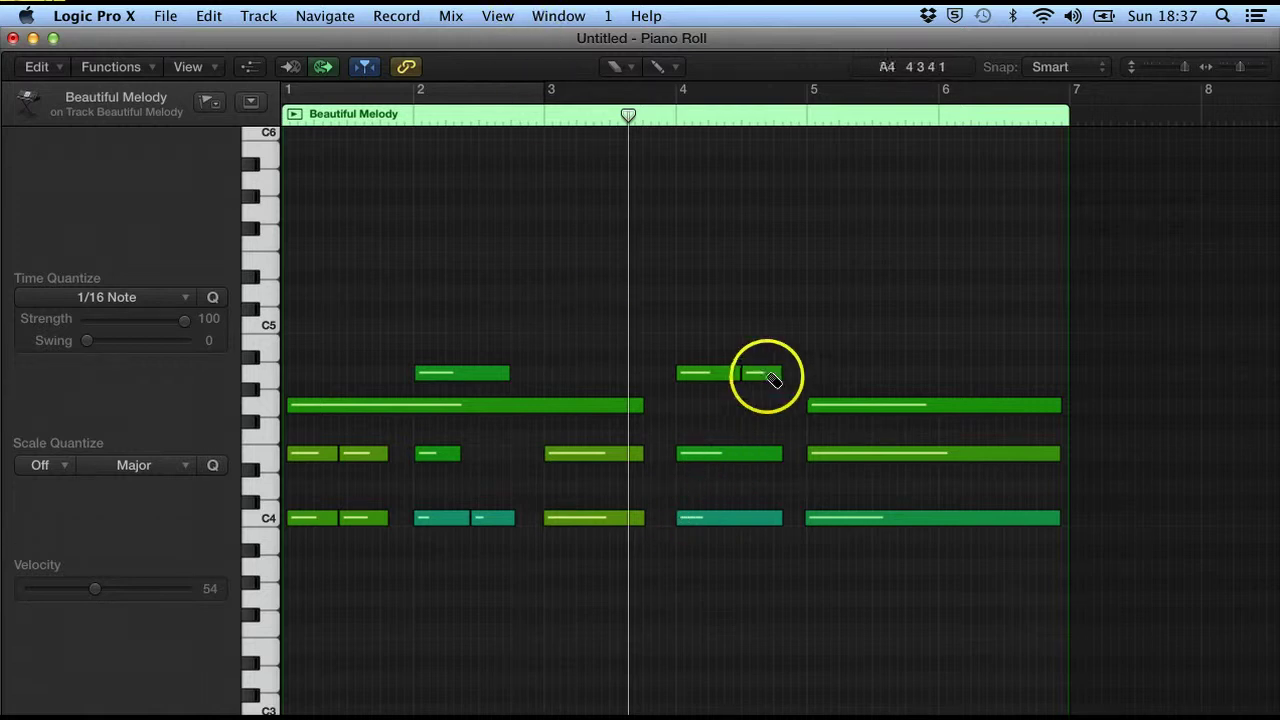
pyautogui.click(764, 380)
# Step: Using the Mute tool, mute the A4, E4 and C4 notes in bar 4 and start playback from late in bar 2
pyautogui.click(629, 74)
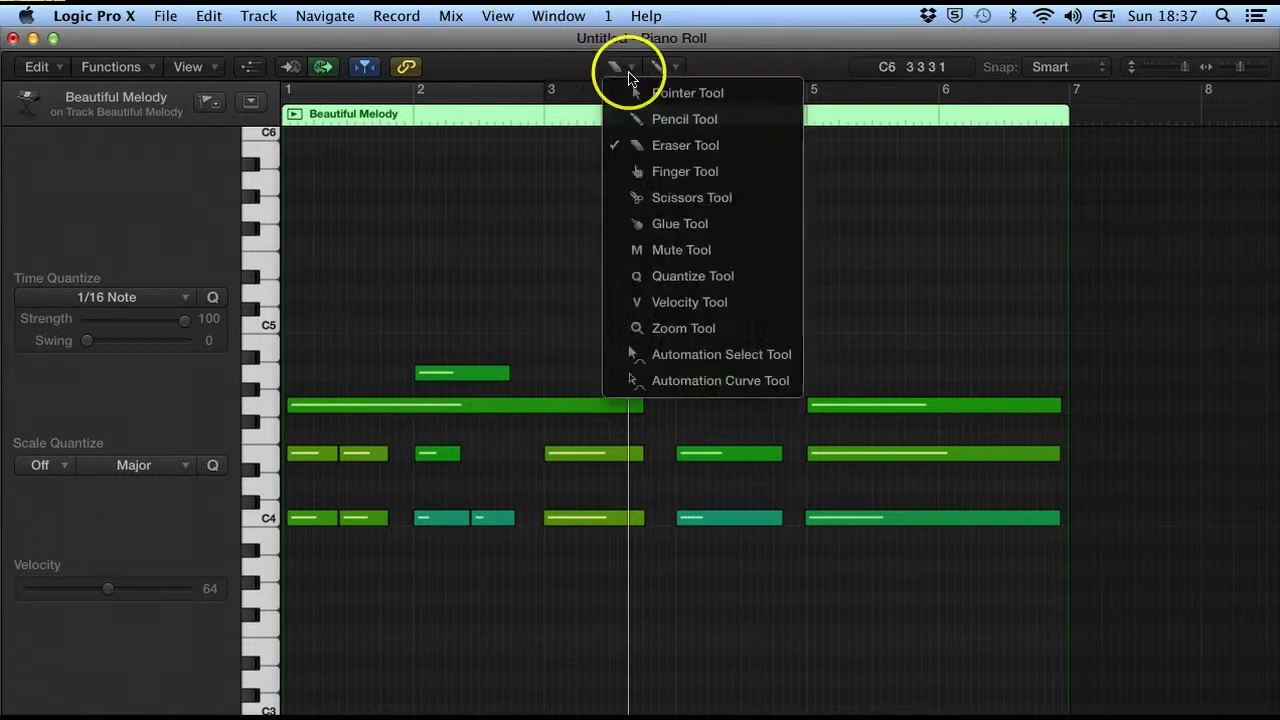
pyautogui.click(676, 252)
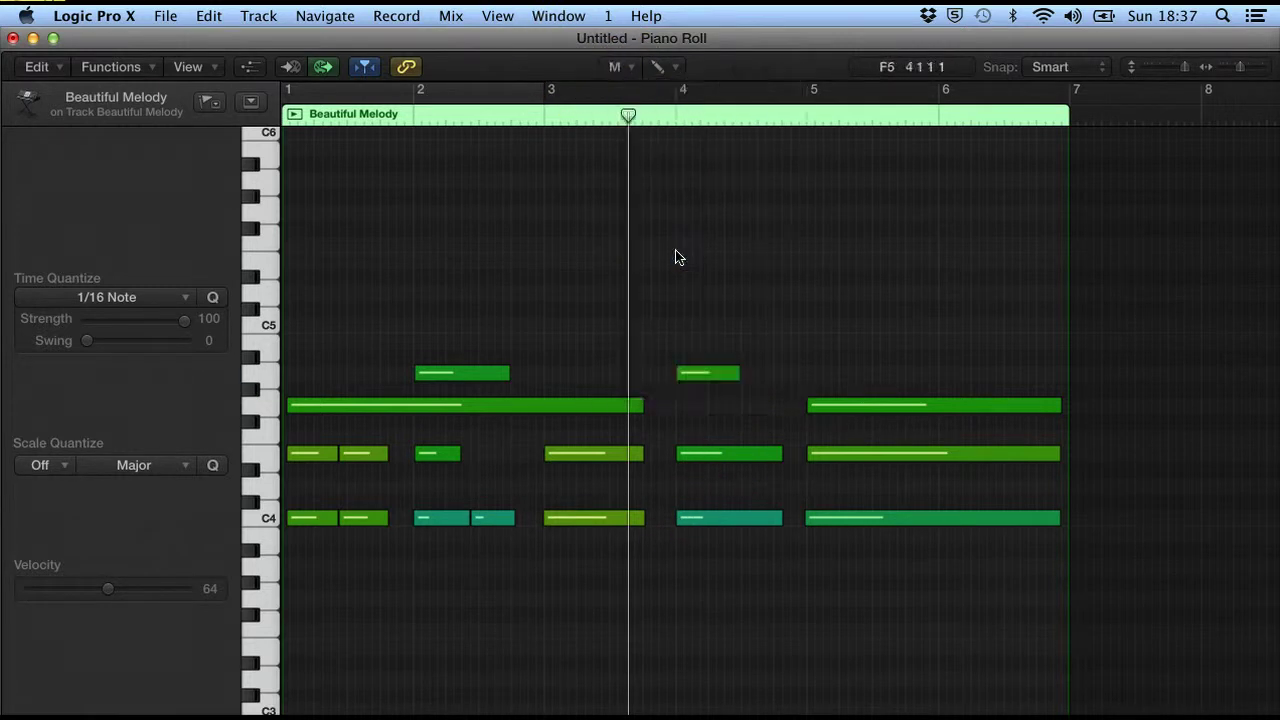
pyautogui.click(706, 375)
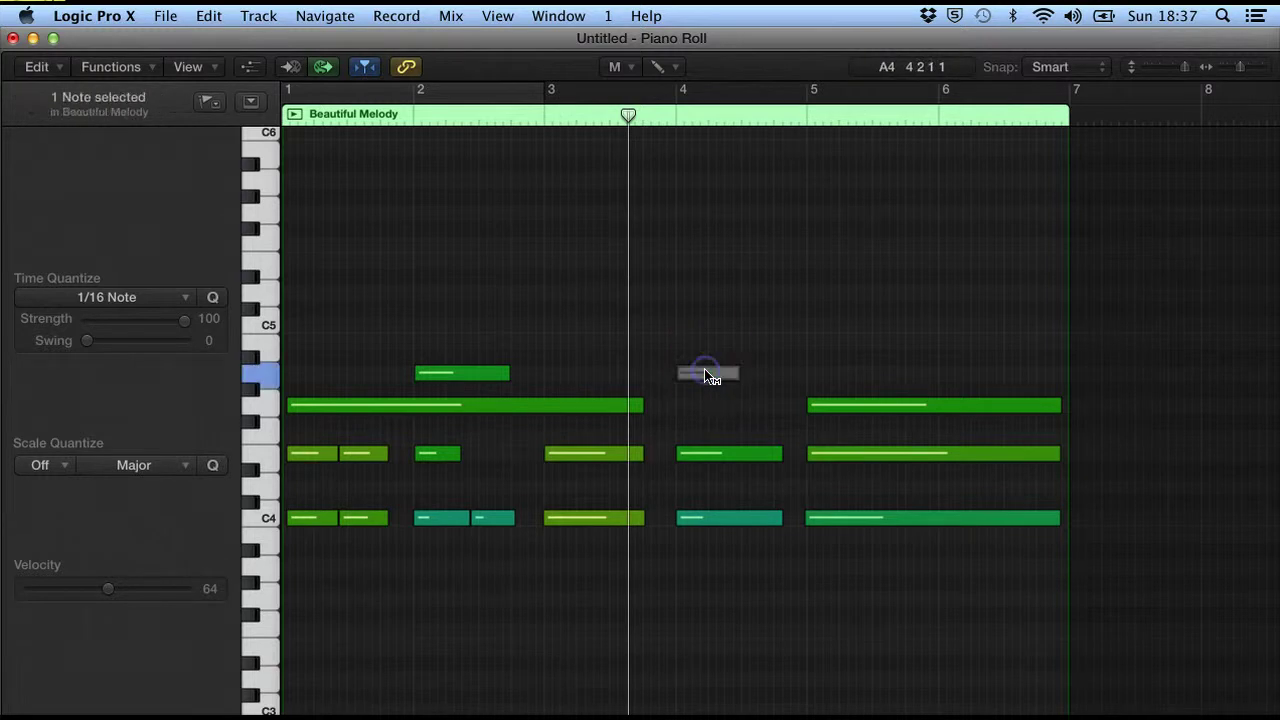
pyautogui.click(710, 452)
pyautogui.click(710, 517)
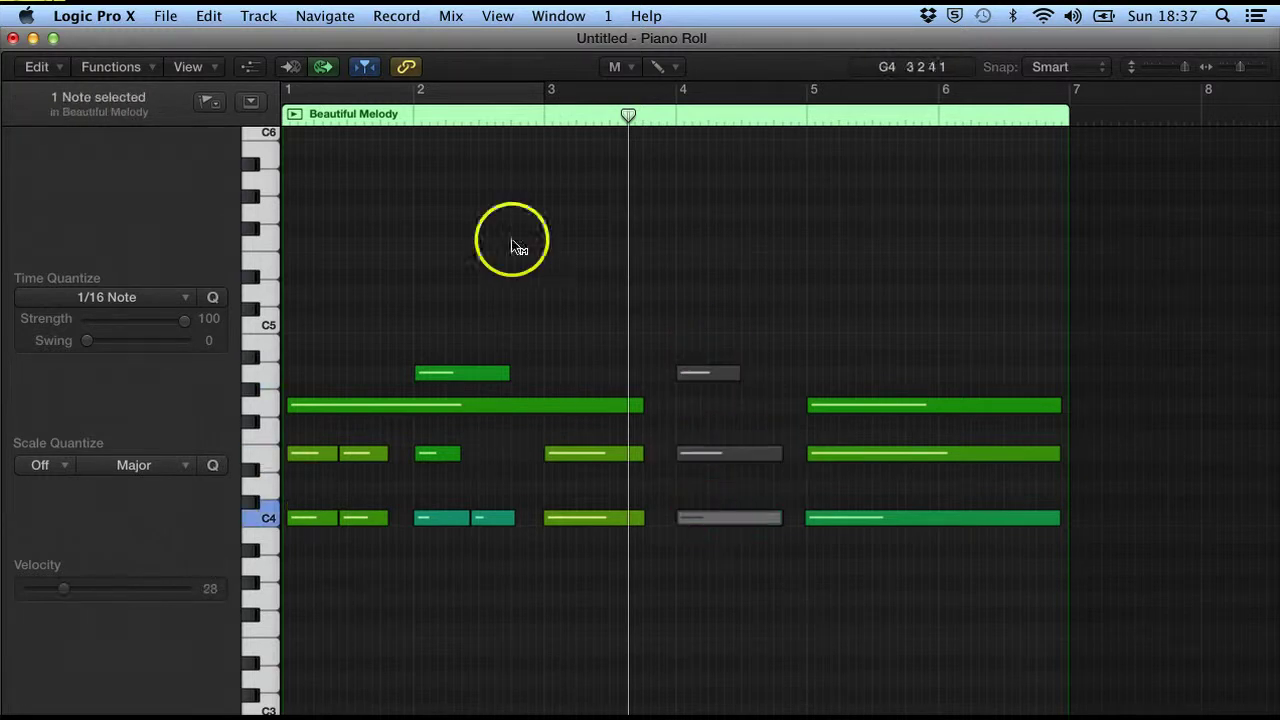
pyautogui.click(510, 115)
pyautogui.press('space')
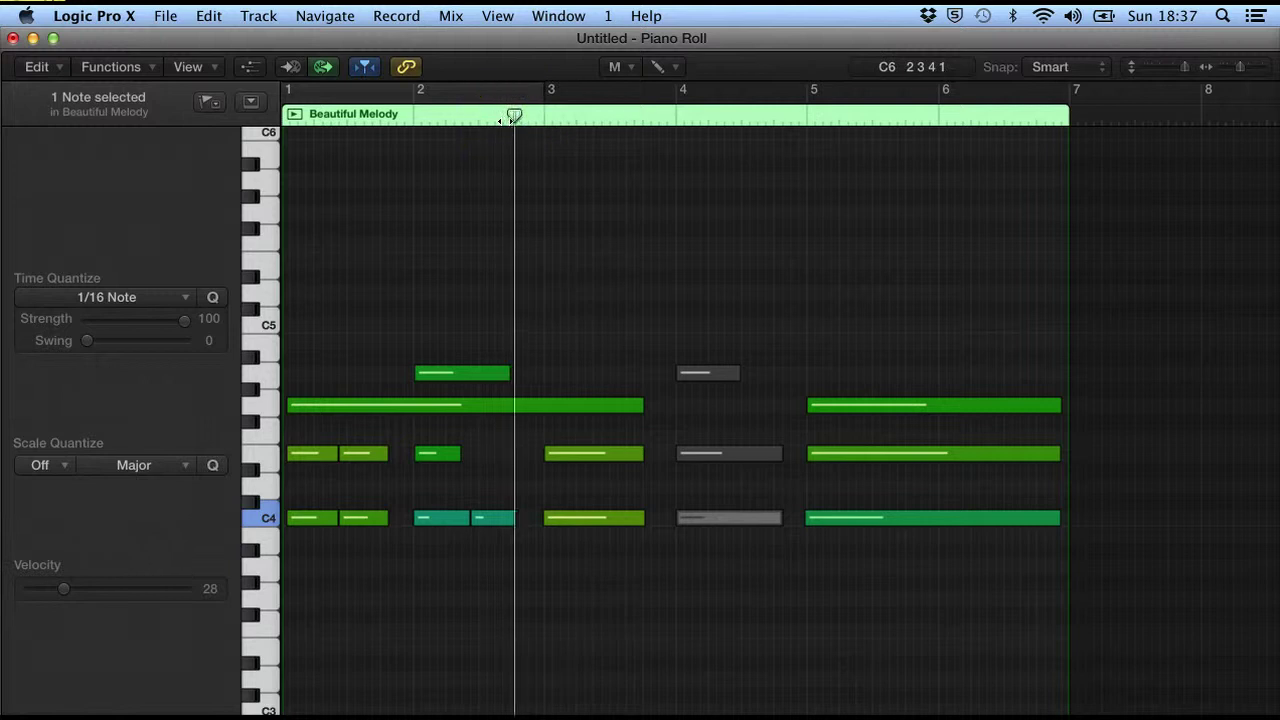